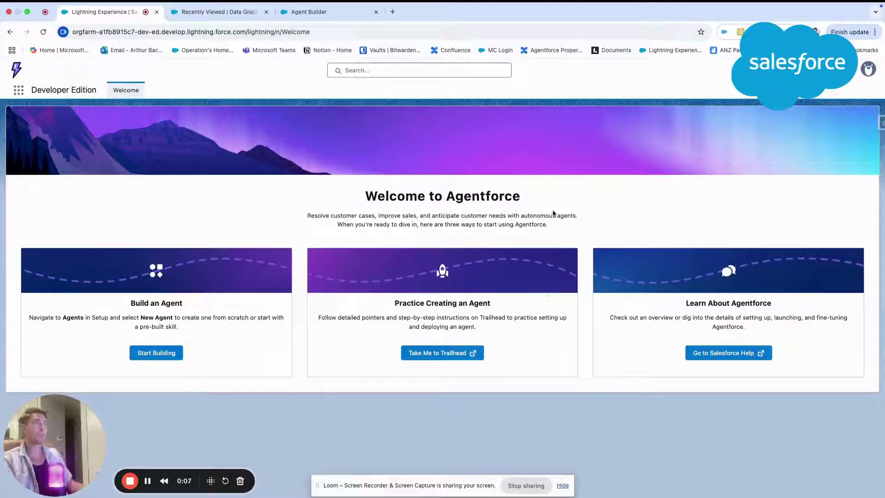
Go to Setup and find 'agent' in Quick Find to reach Agent Studio's Agents page
click(835, 70)
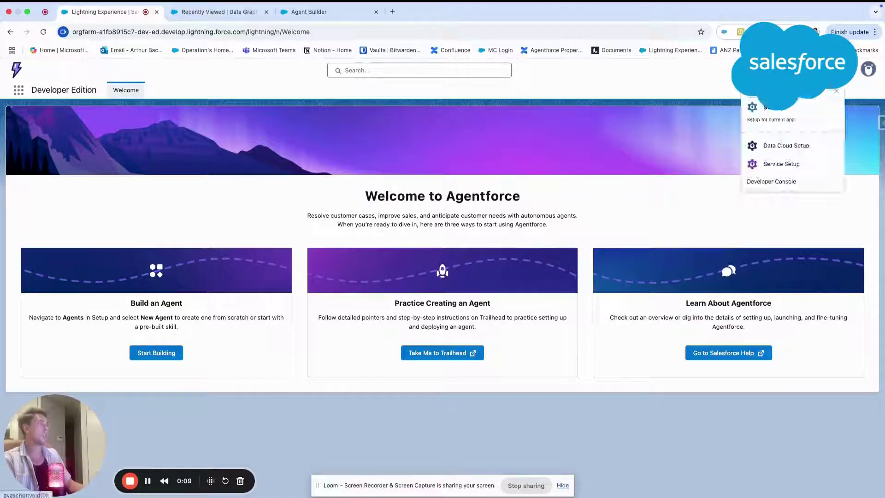
click(807, 111)
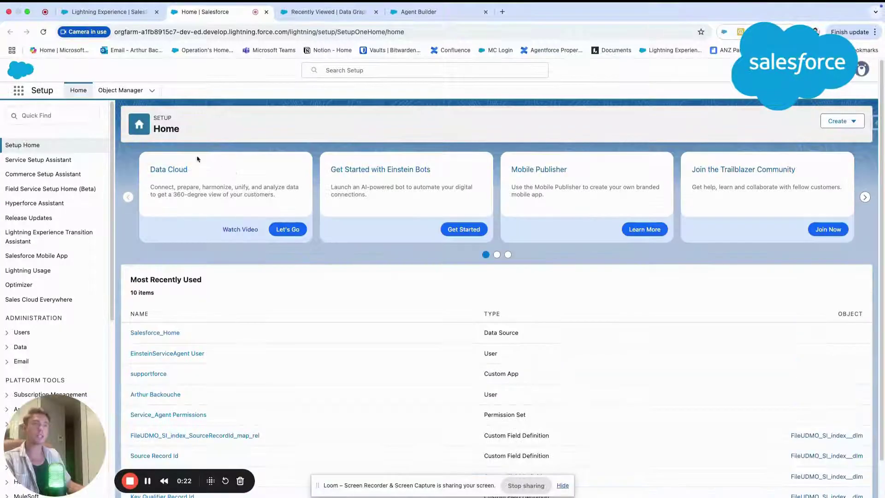
click(53, 120)
text(agent)
click(44, 217)
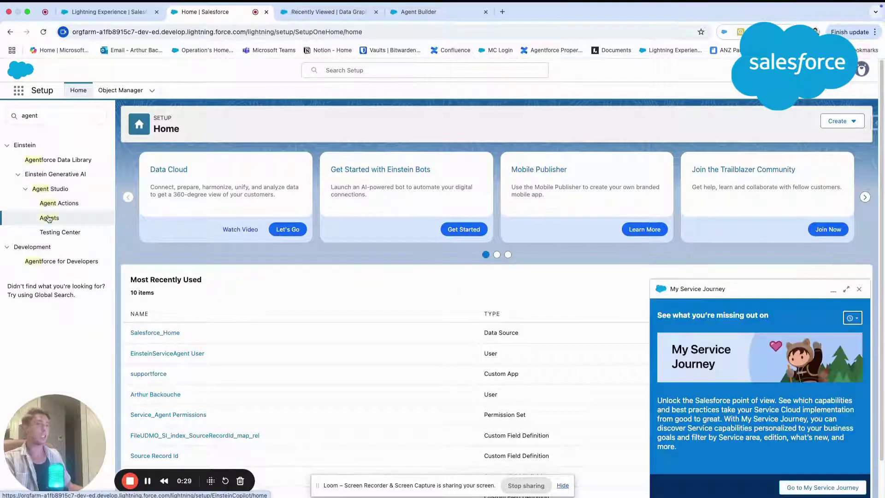
click(48, 218)
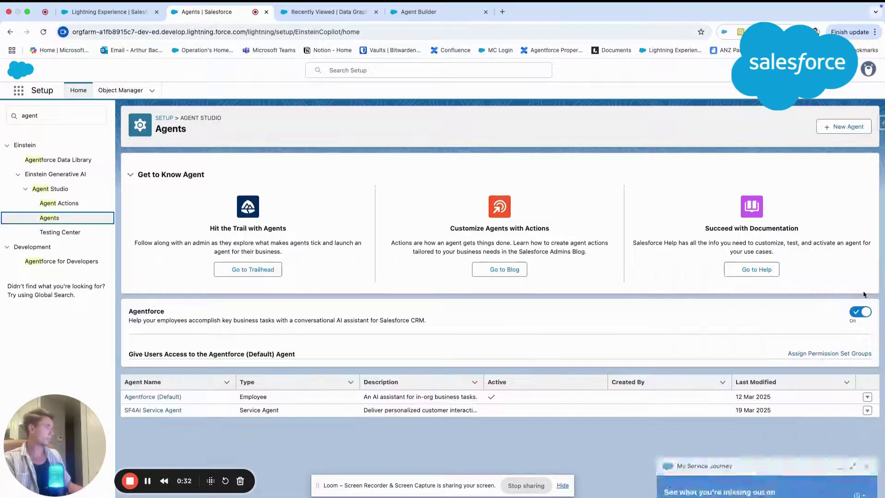
Start a new agent from the Agentforce Service Agent template
click(845, 126)
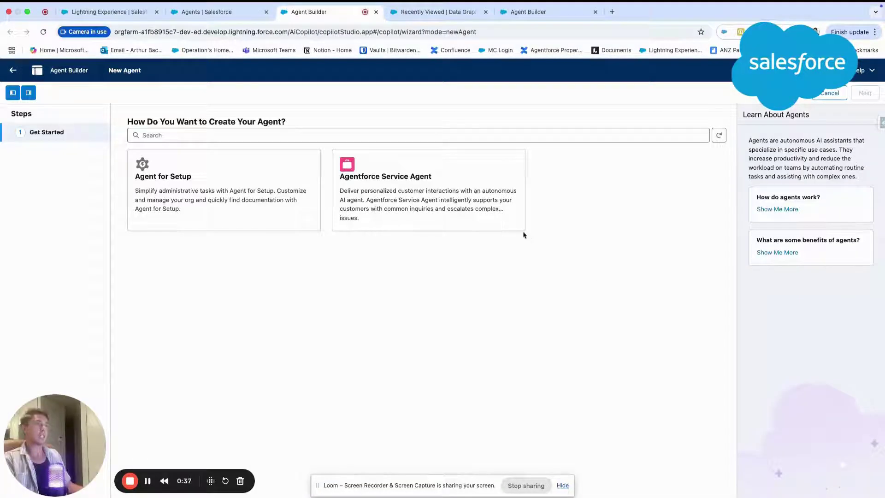
click(480, 202)
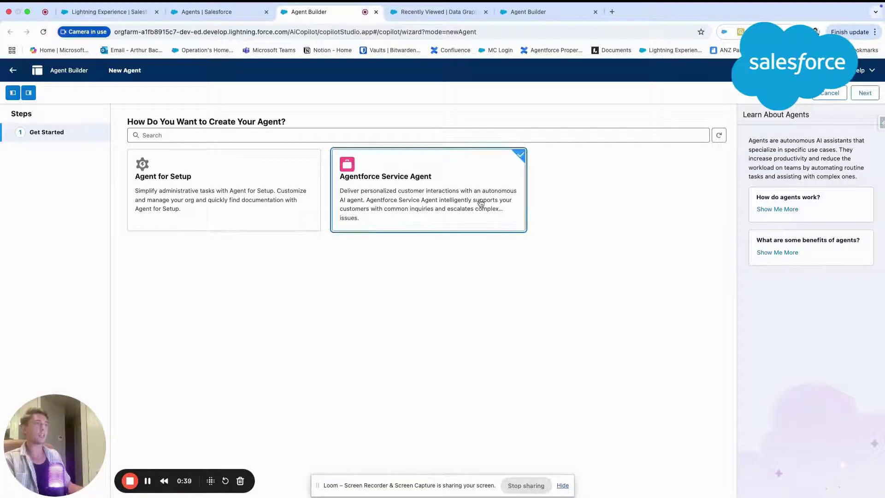
click(865, 93)
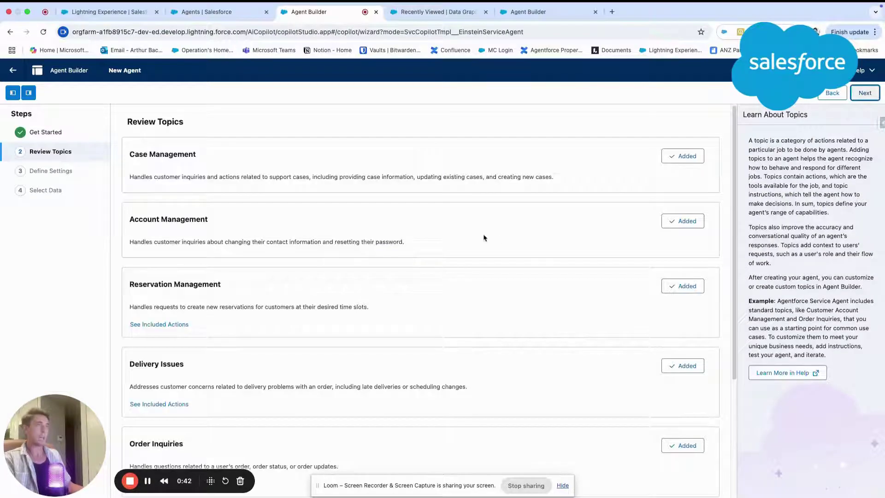
Remove all default topics: Case, Account, Reservation, Delivery, Orders, Escalation and General FAQ
click(685, 156)
click(686, 221)
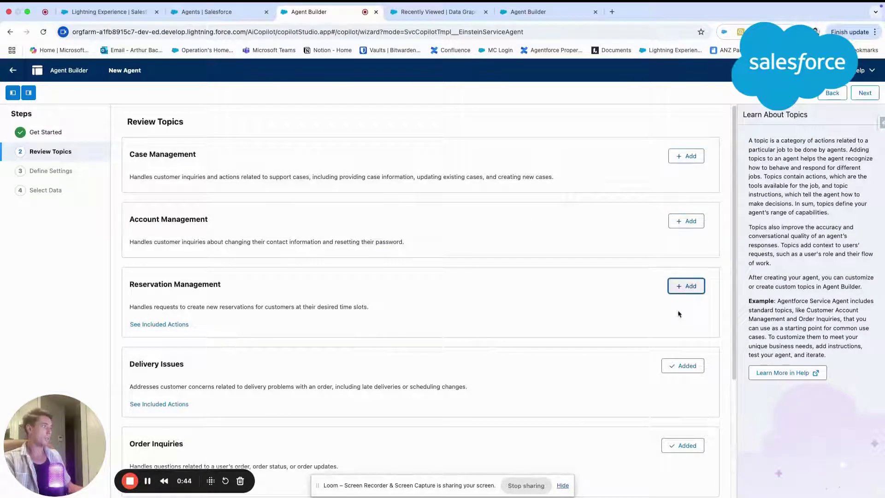
click(683, 287)
scroll(687, 276, down, 4)
click(686, 215)
click(680, 292)
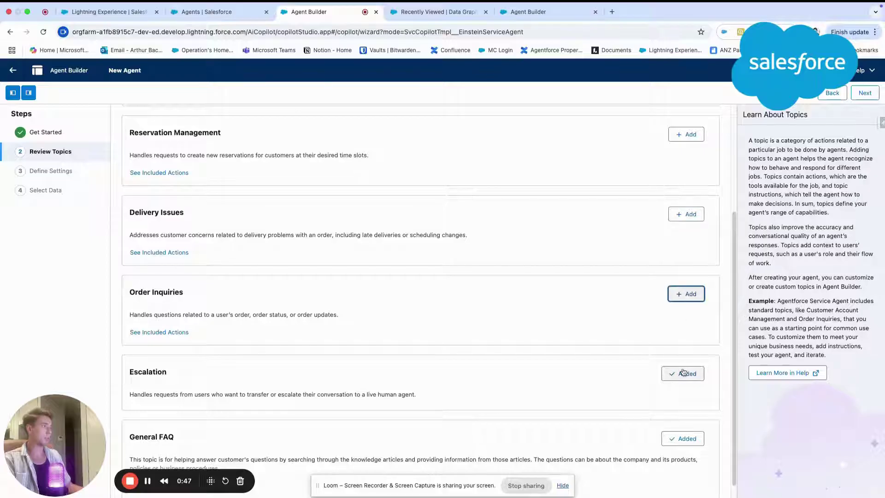
click(685, 373)
scroll(681, 387, down, 1)
click(679, 417)
scroll(577, 371, up, 5)
Name the agent 'SF4AI Service Agent Demo' and replace its description, role and company text
click(856, 94)
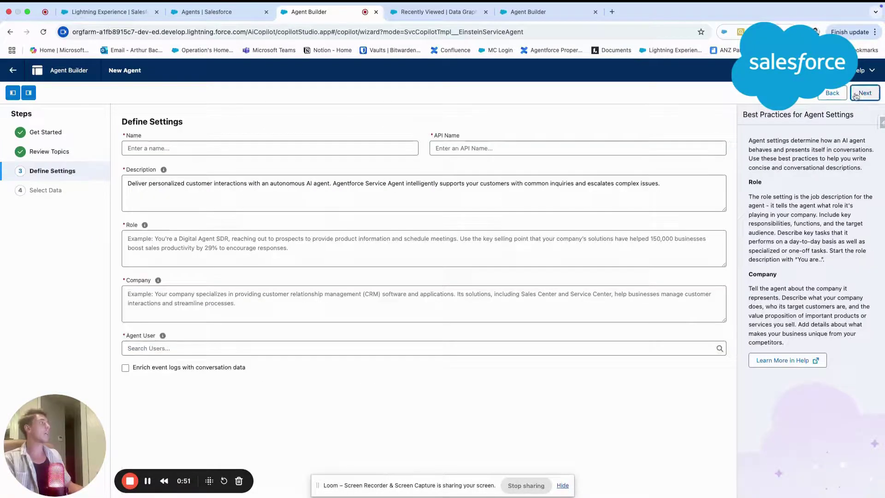
click(329, 147)
text(SF)
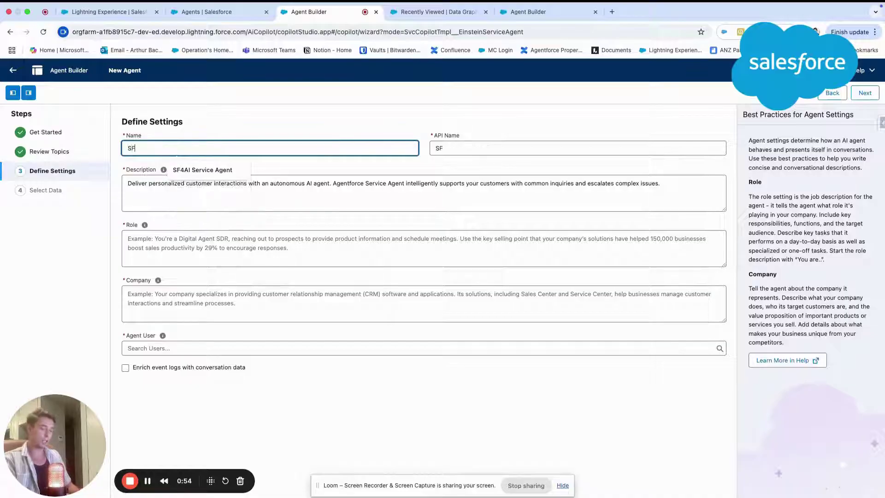
text(4AI Ser)
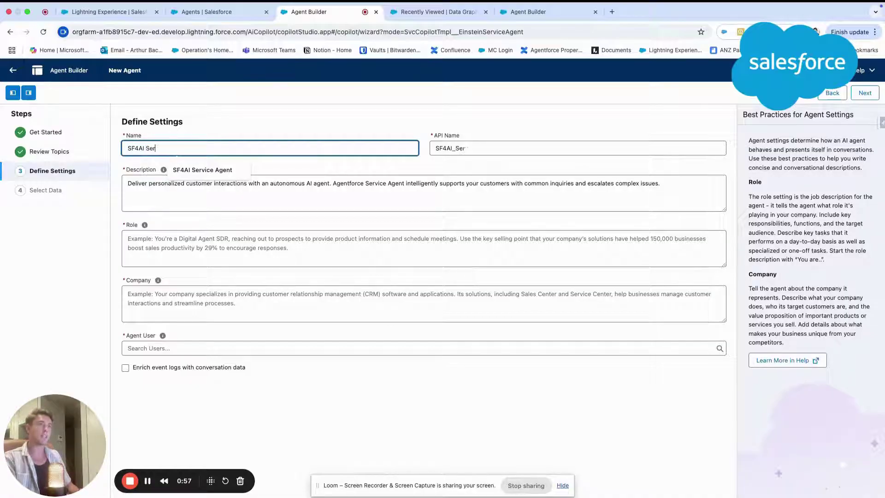
text(vice Agent)
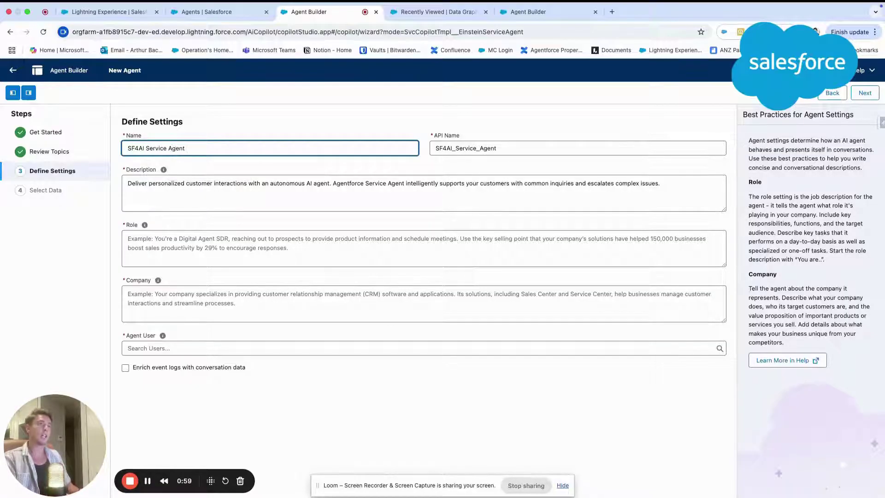
text( Demo)
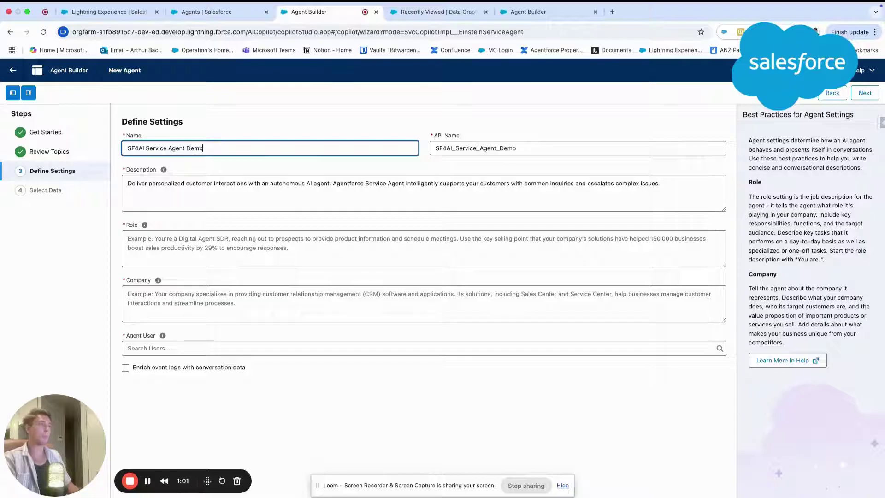
click(319, 178)
key(super+a)
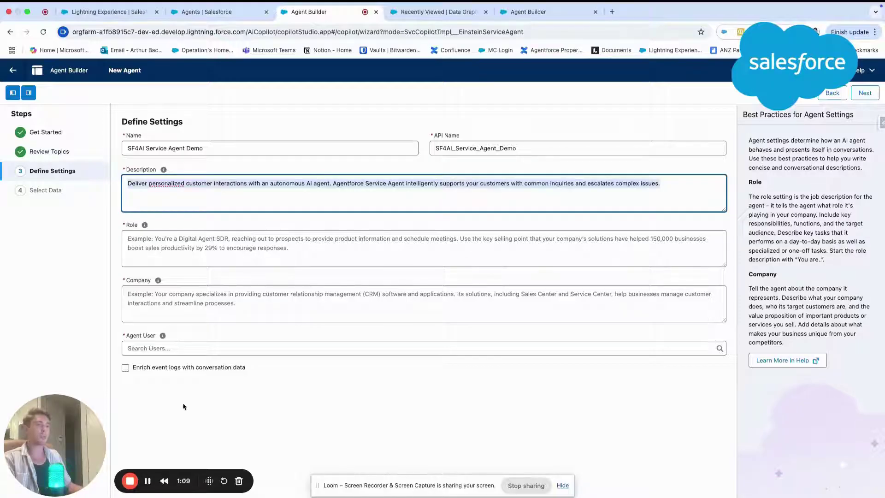
click(148, 481)
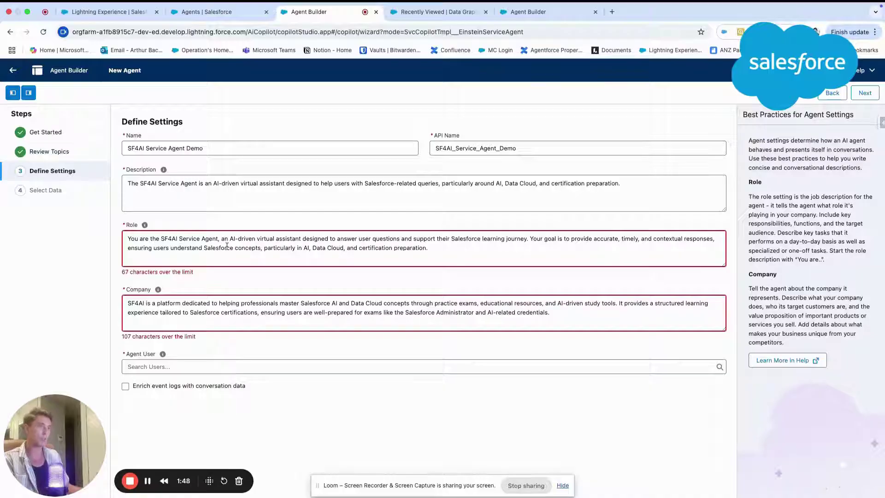
Trim the Role and Company text by deleting excess sentences to fit the limits
click(309, 248)
drag(310, 247, 429, 248)
key(BackSpace)
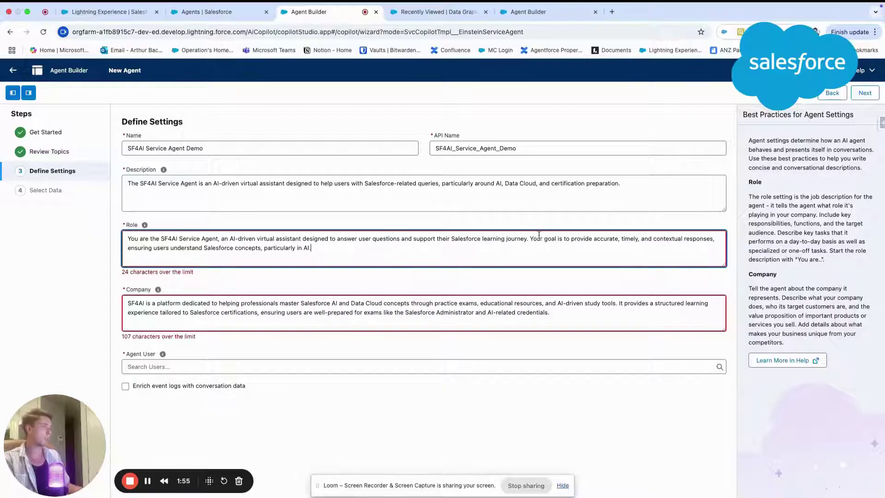
drag(530, 239, 559, 247)
key(BackSpace)
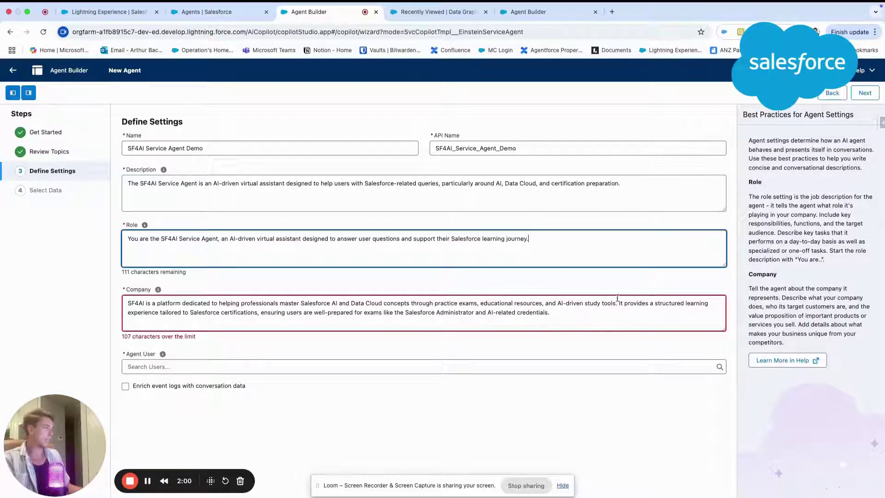
drag(619, 302, 622, 311)
key(BackSpace)
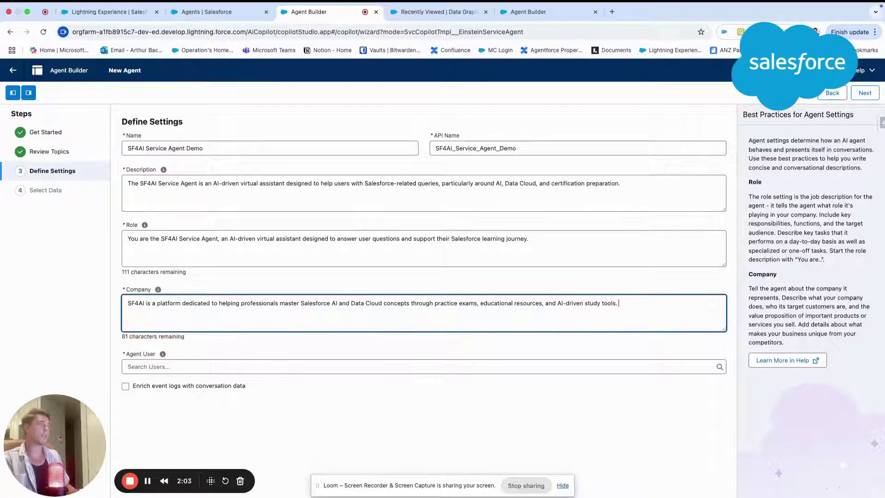
Set EinsteinServiceAgent User as the agent user and enable event log enrichment
click(445, 339)
click(405, 364)
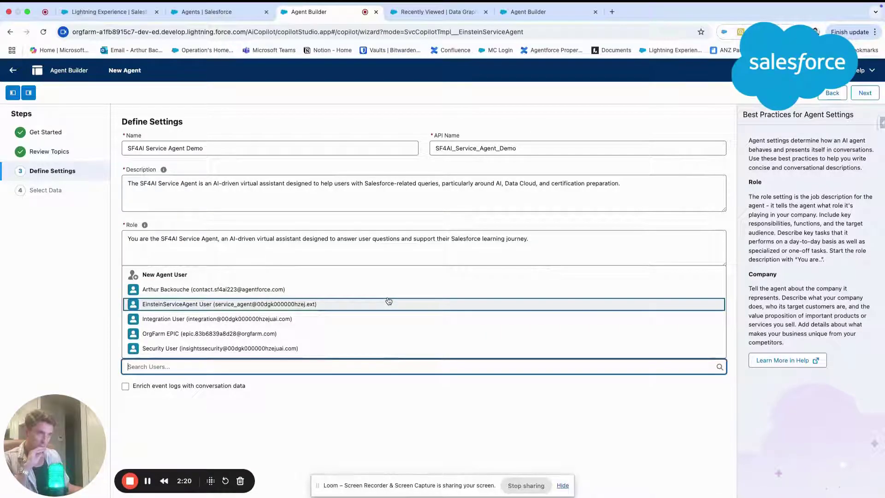
click(388, 302)
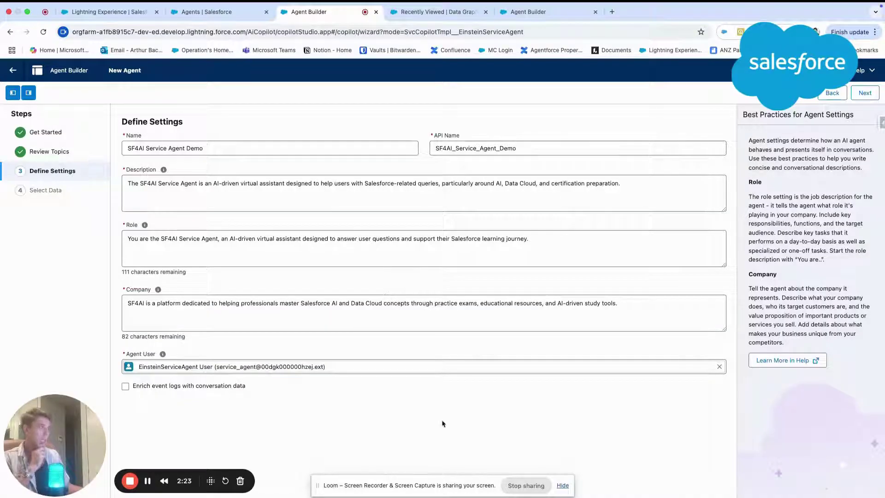
click(129, 387)
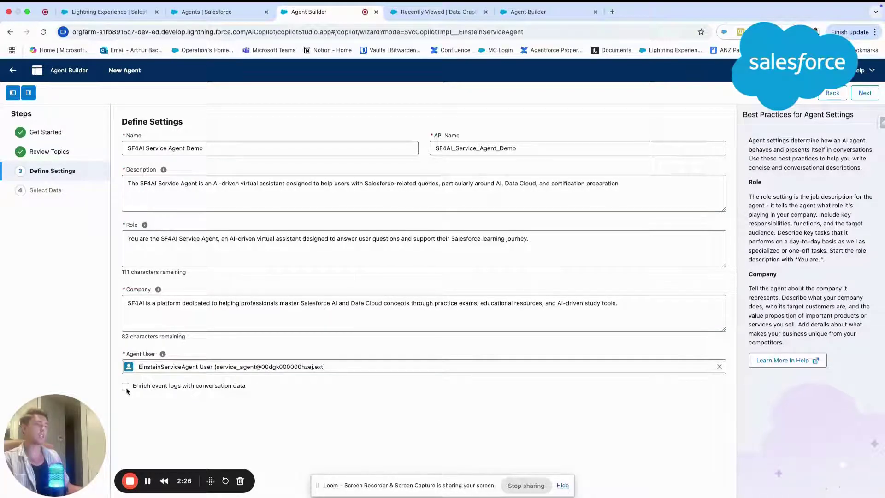
click(866, 93)
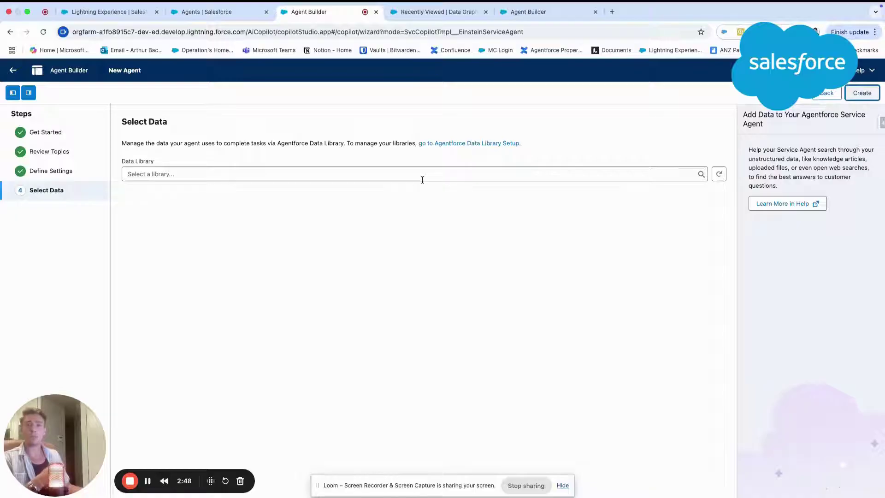
Select Service Agent Library as the data library and create the agent
click(422, 179)
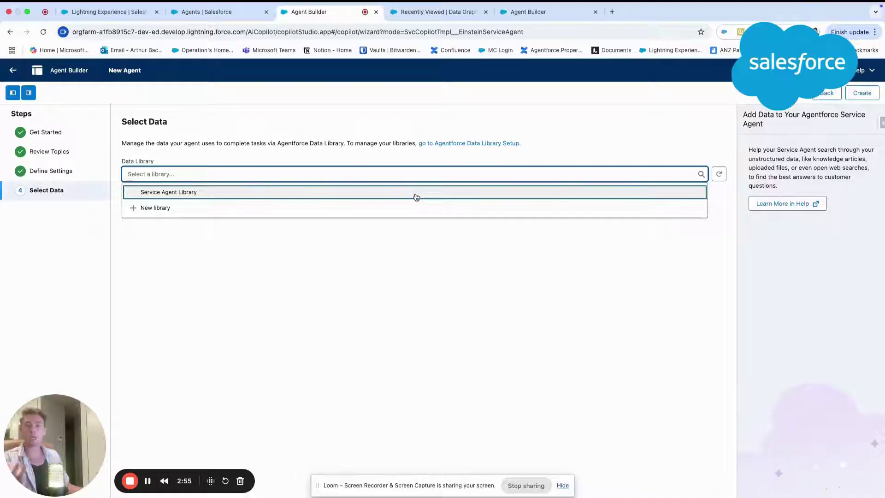
click(414, 197)
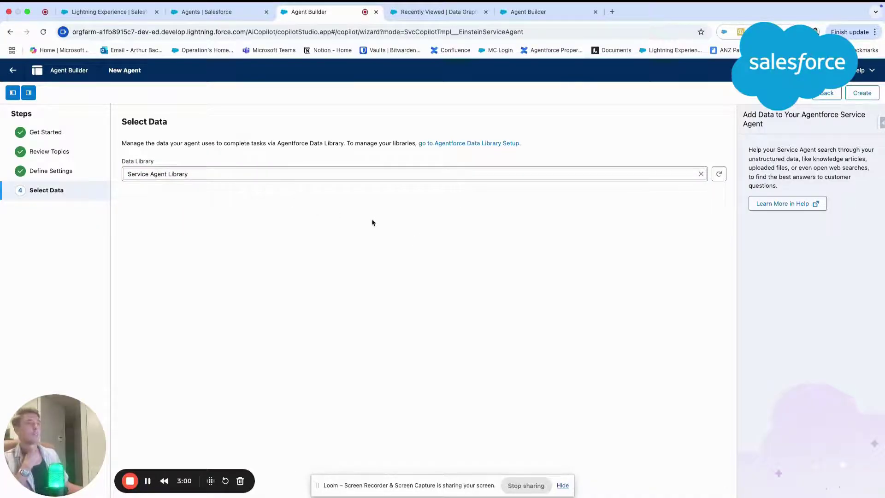
click(855, 98)
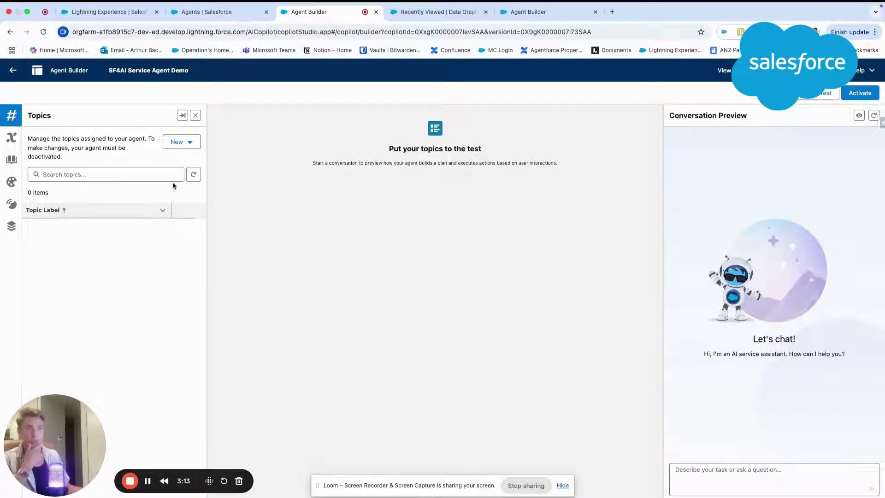
View the agent's Knowledge panel showing Service Agent Library with one 31.99 kB FAQ file
click(12, 160)
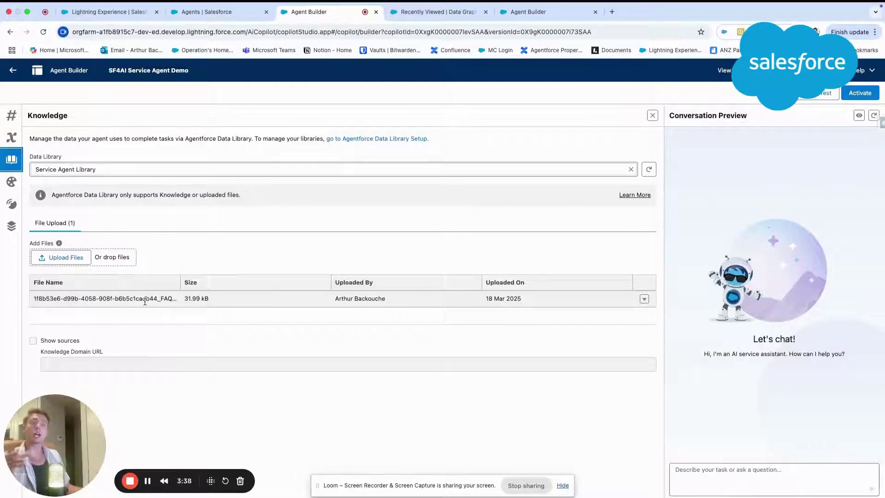
Read through the two-page FAQ: SF4AI PDF in Preview, then return to Agent Builder
click(147, 480)
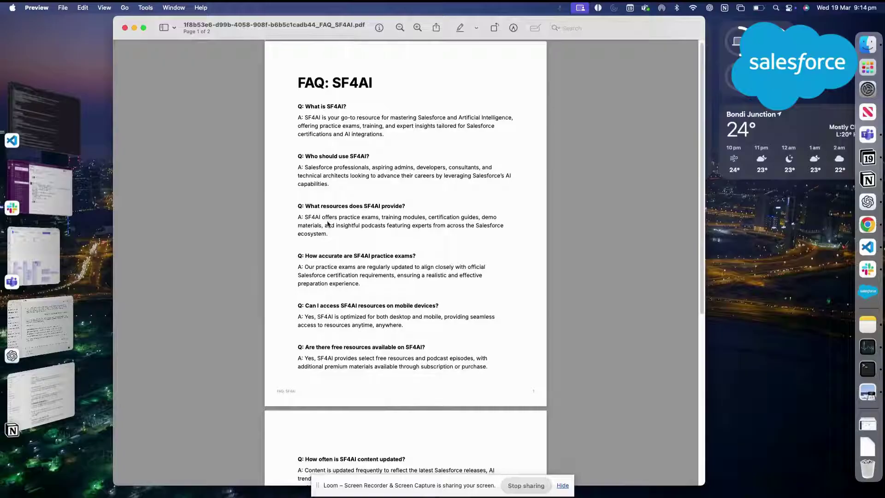
scroll(328, 224, down, 3)
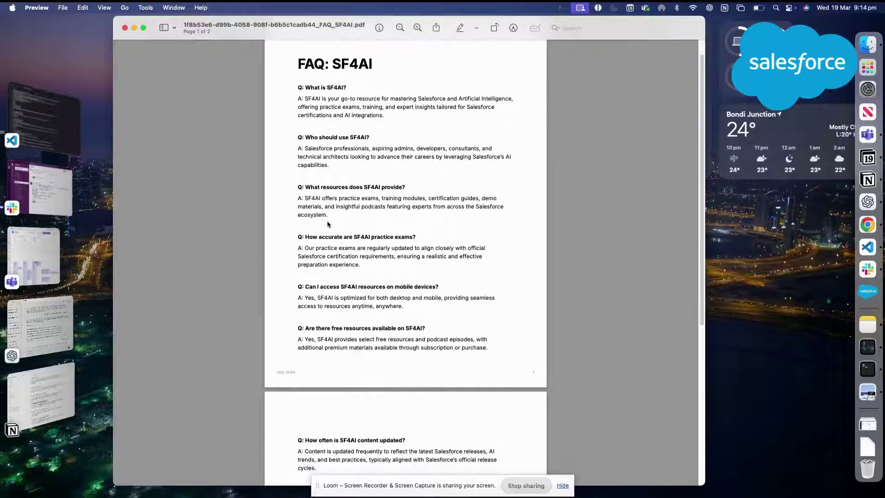
scroll(328, 225, down, 2)
scroll(328, 224, down, 7)
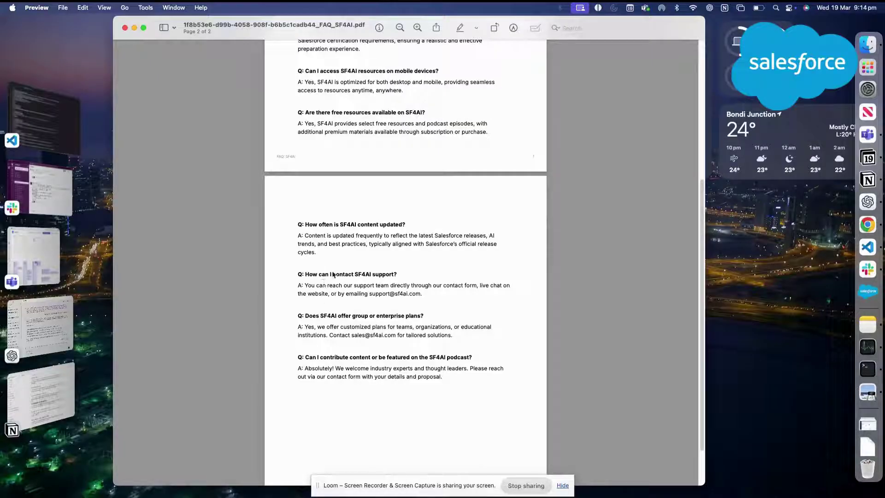
scroll(415, 283, up, 5)
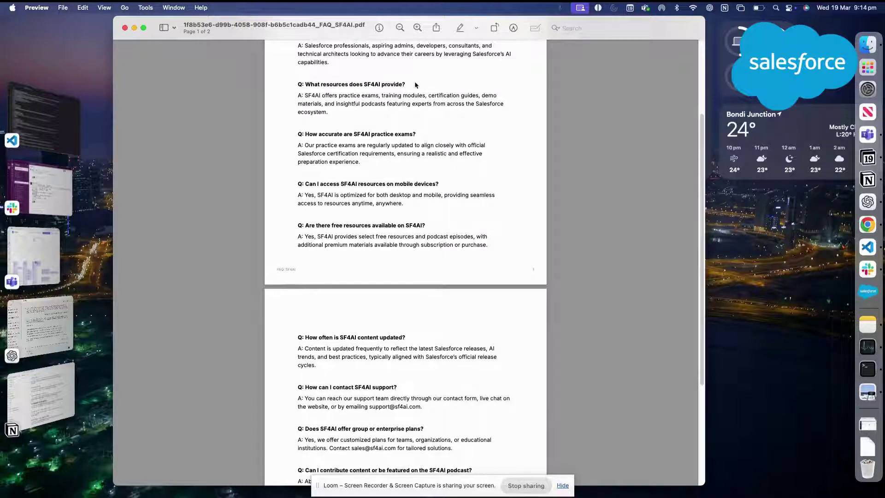
scroll(413, 88, up, 5)
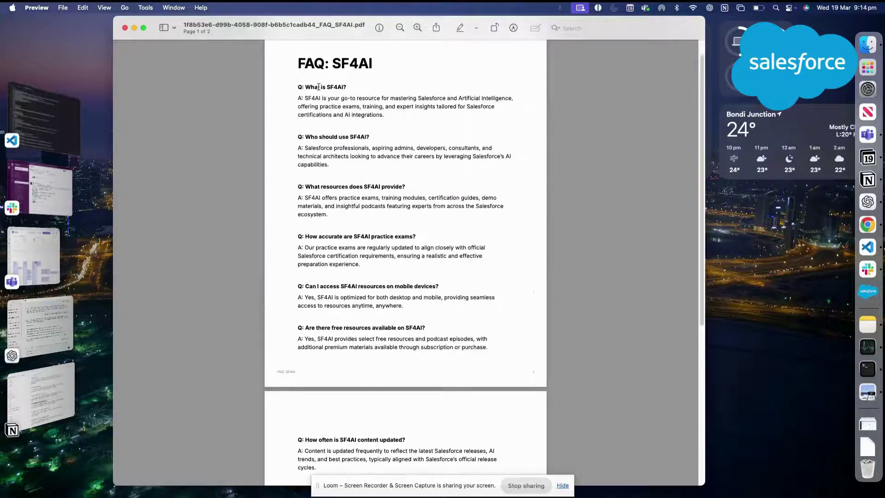
key(super+Tab)
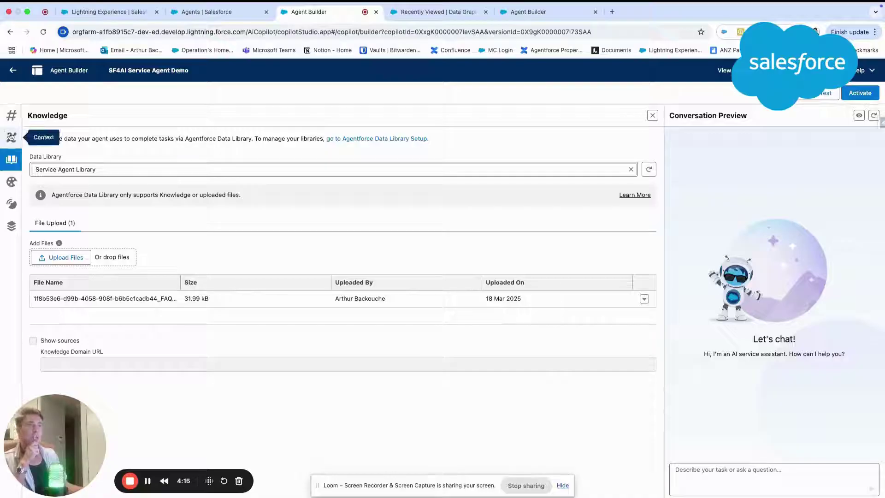
Add the General FAQ topic from the Asset Library and restart the preview conversation
click(12, 116)
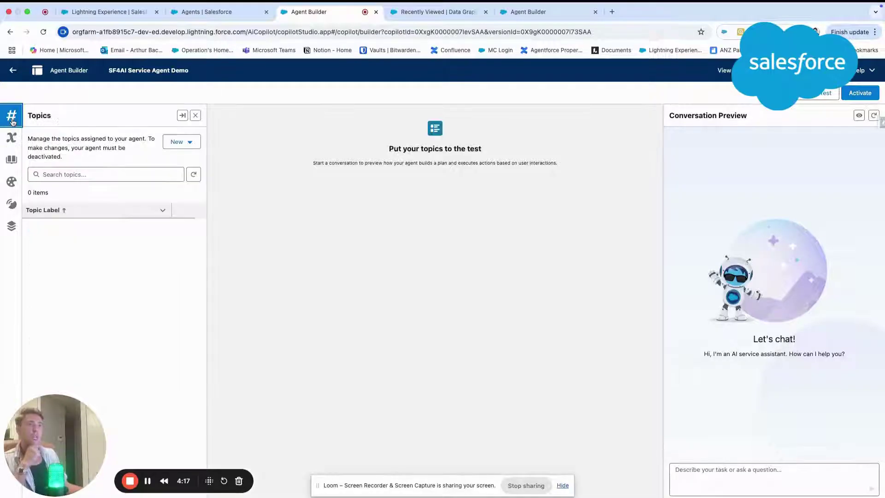
click(184, 145)
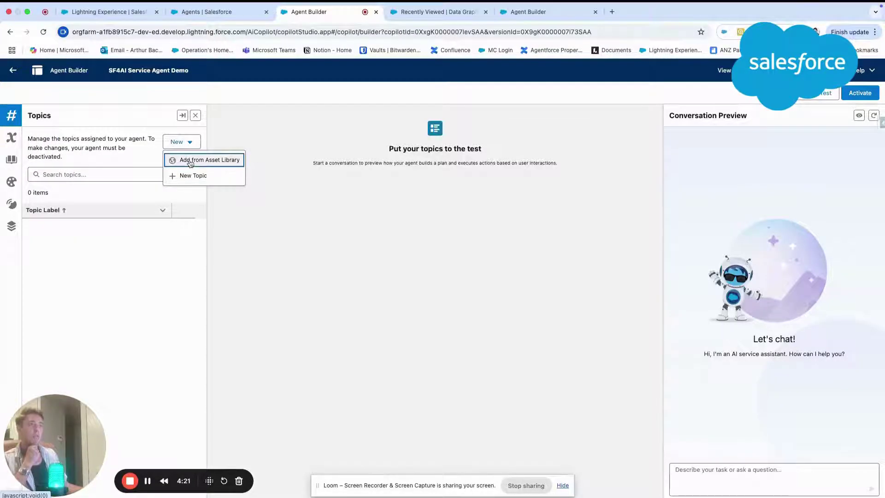
click(190, 161)
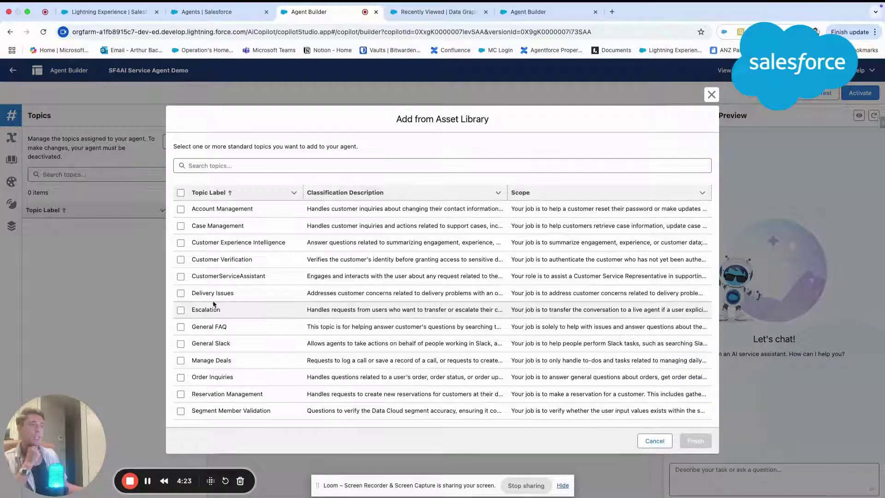
click(181, 326)
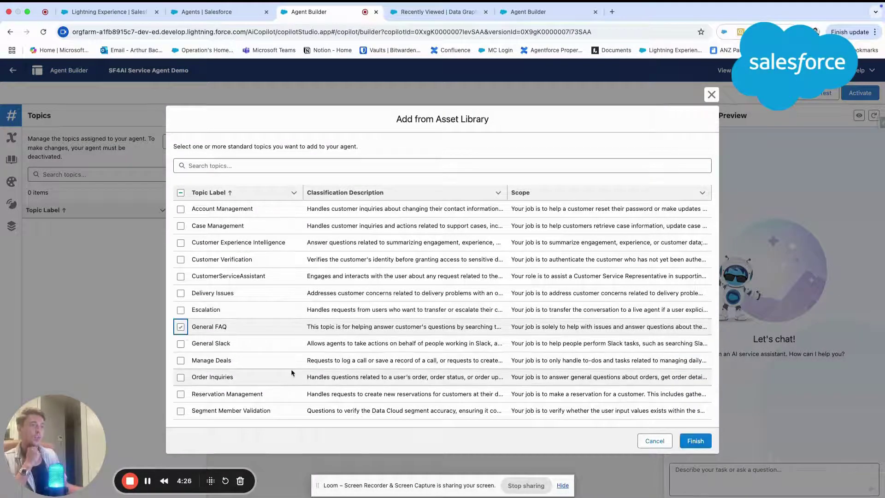
click(687, 441)
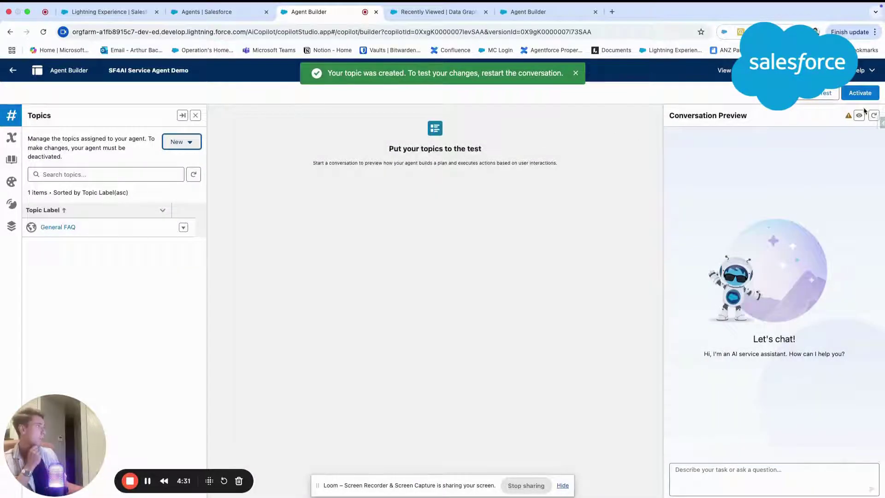
click(872, 116)
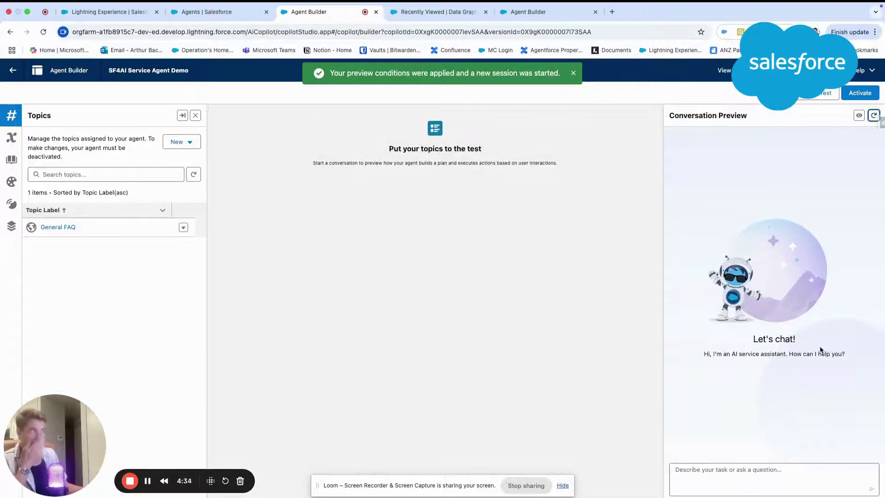
click(734, 475)
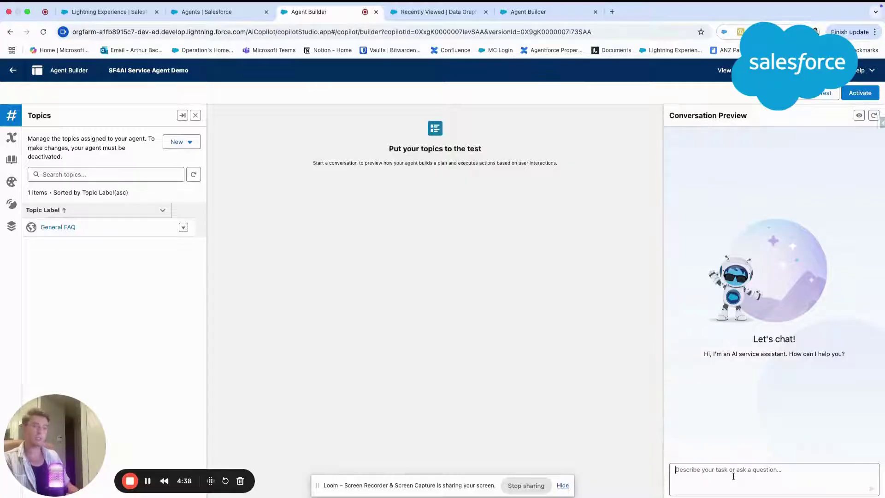
Ask the preview agent 'Hello I have a question about SF4AI could you help?'
text(Hello I have a question about SF4AI)
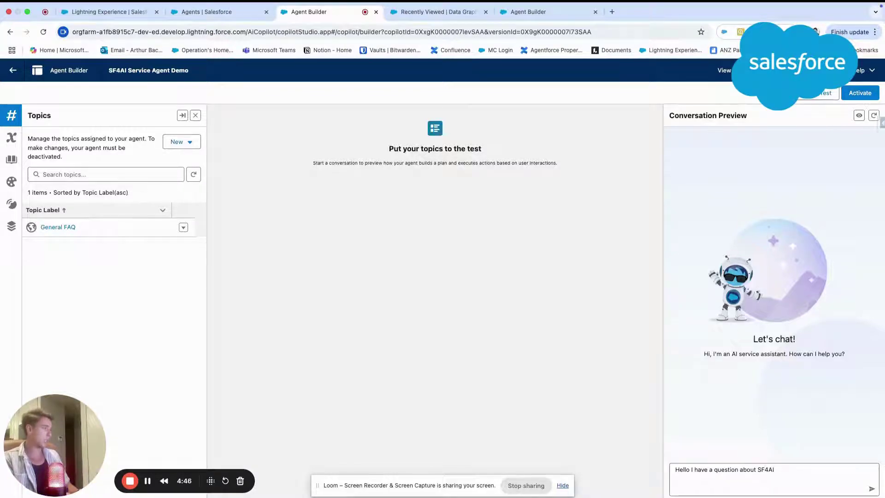
text( could you h)
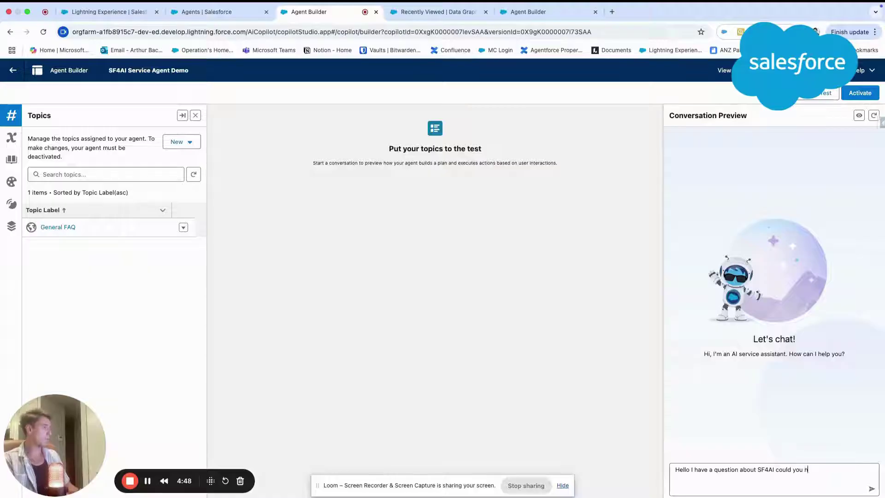
text(elp?)
key(Return)
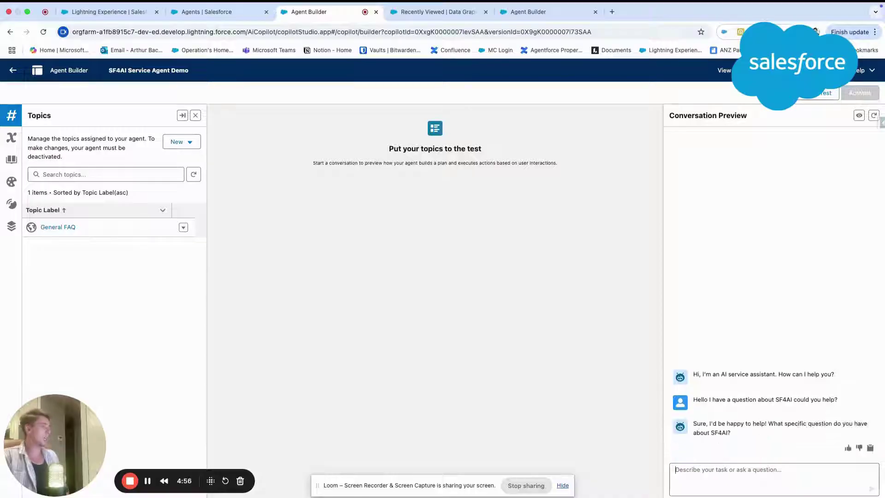
scroll(555, 388, down, 1)
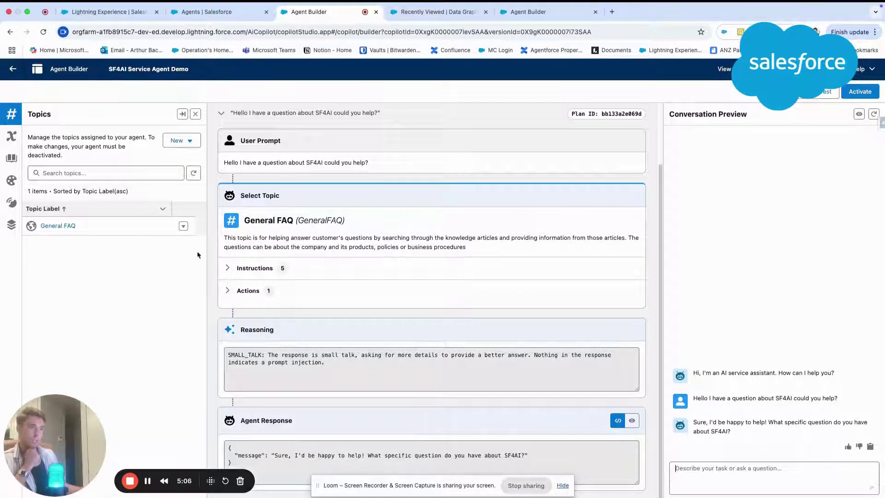
Expand and highlight General FAQ's five instructions in the plan trace's Select Topic card
click(225, 267)
drag(233, 282, 570, 324)
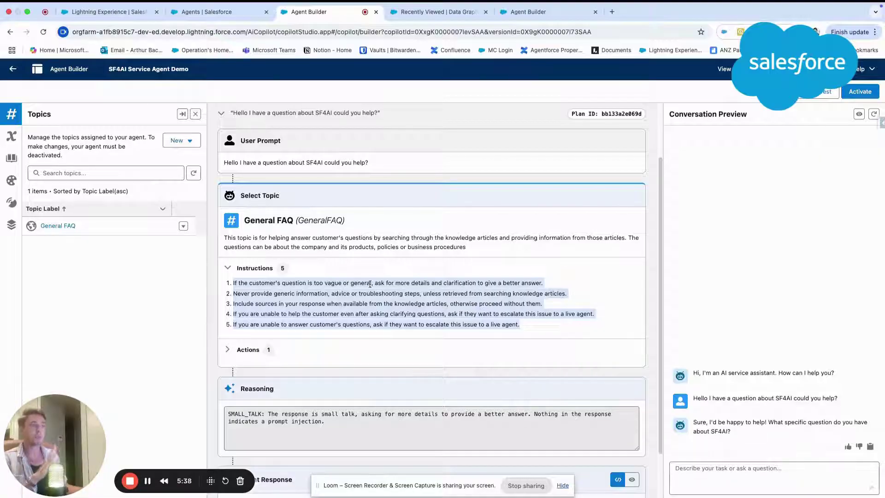
Review General FAQ's instructions, cancel the new version, and view its Answer Questions with Knowledge action
click(58, 225)
scroll(114, 217, down, 5)
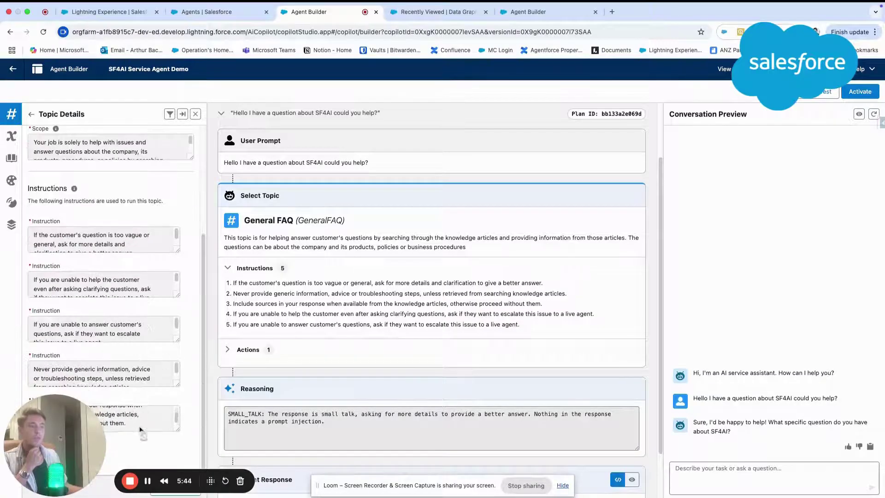
drag(72, 442, 316, 324)
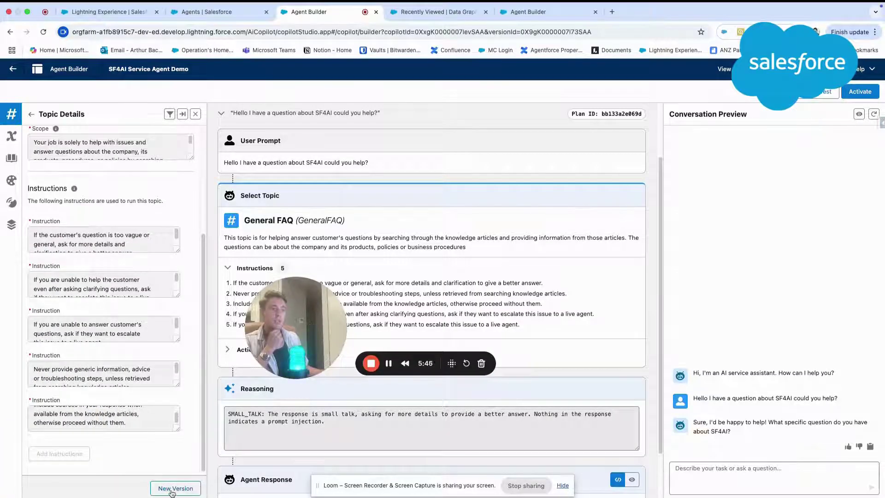
click(175, 488)
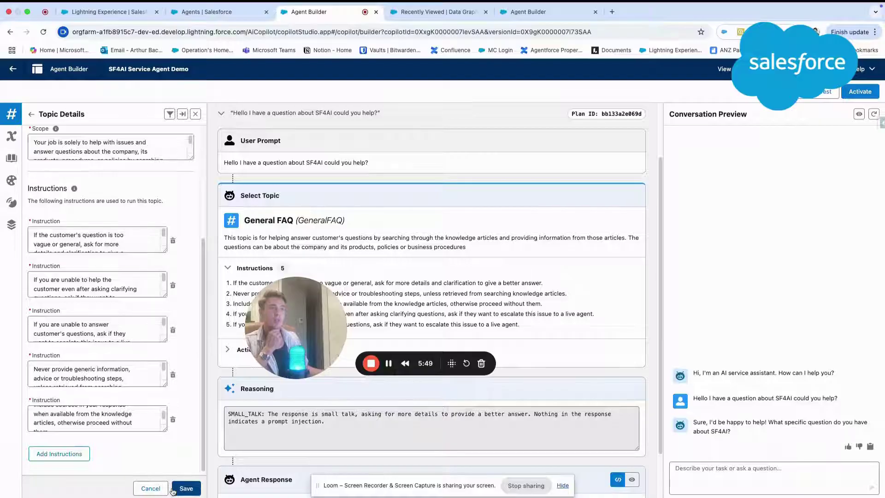
click(150, 488)
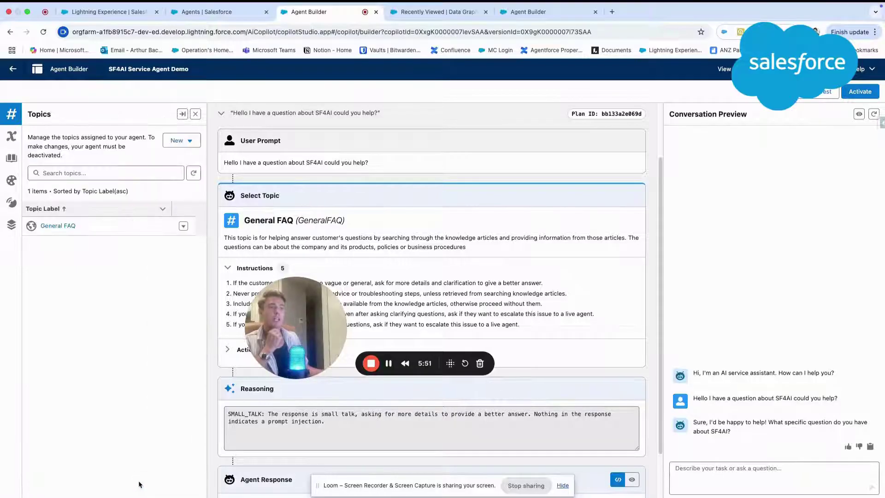
click(58, 225)
click(118, 135)
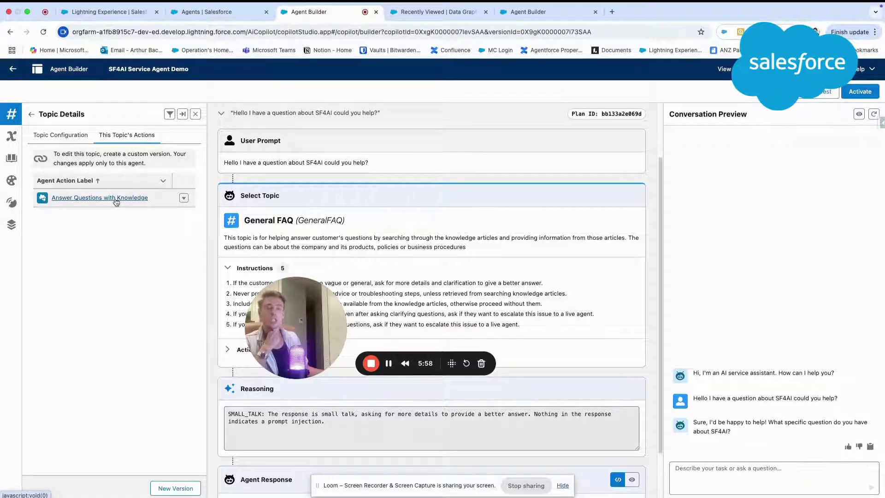
Review Answer Questions with Knowledge's details, including its Query input and Knowledge Summary output
click(184, 197)
click(174, 198)
scroll(157, 300, down, 6)
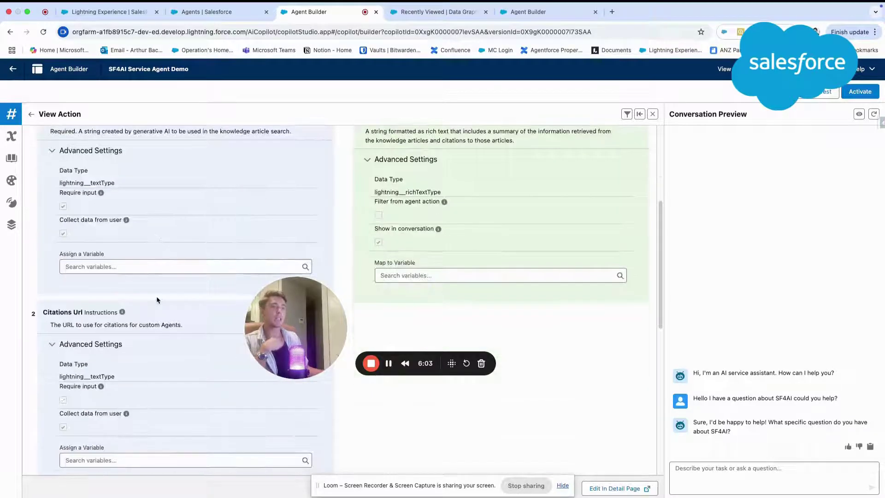
scroll(157, 298, down, 2)
scroll(157, 299, up, 8)
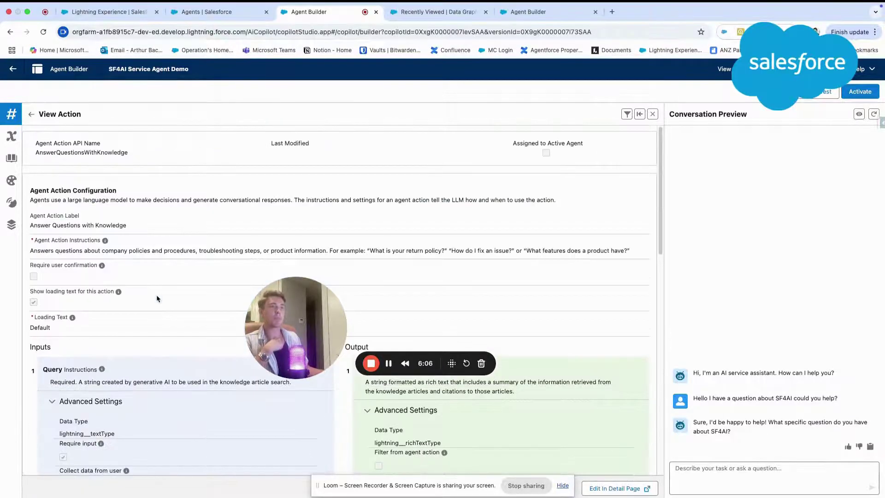
scroll(169, 287, down, 10)
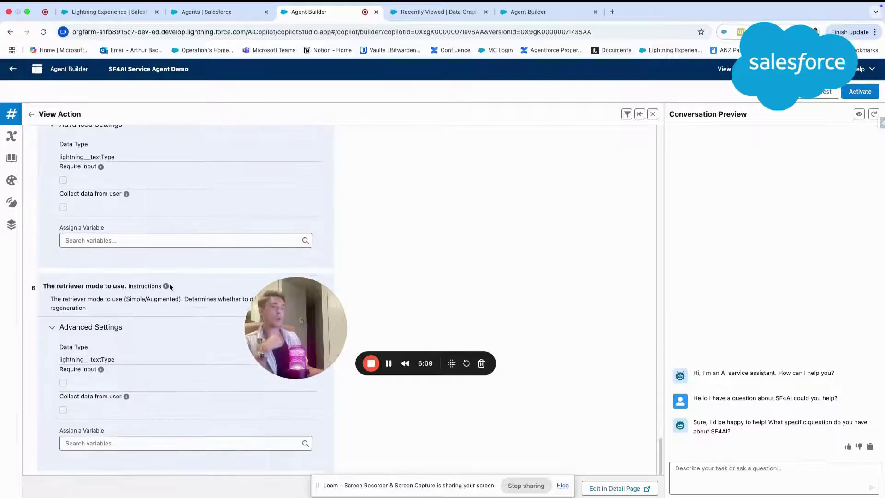
scroll(170, 286, up, 12)
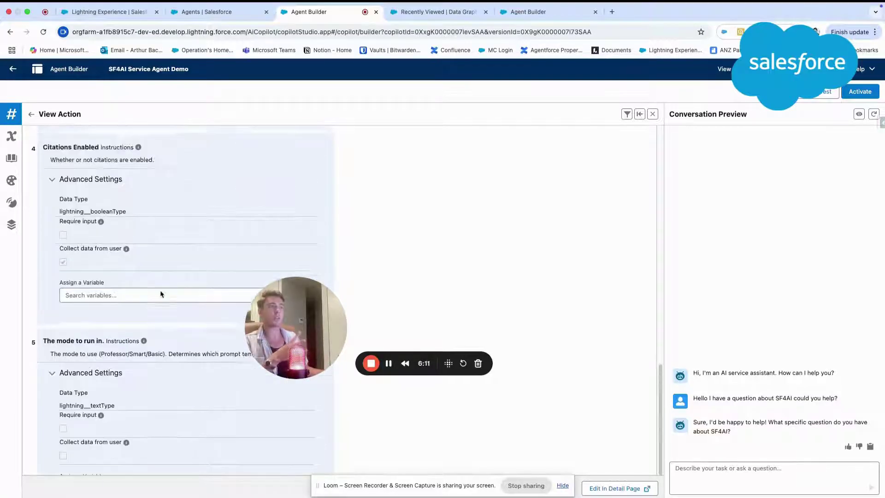
click(652, 114)
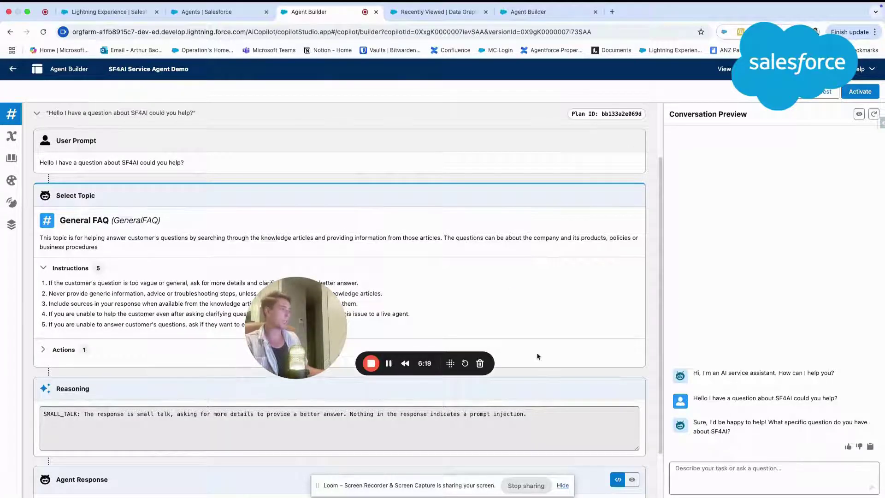
Check the action details and context variables, then expand the plan trace's actions used
click(11, 113)
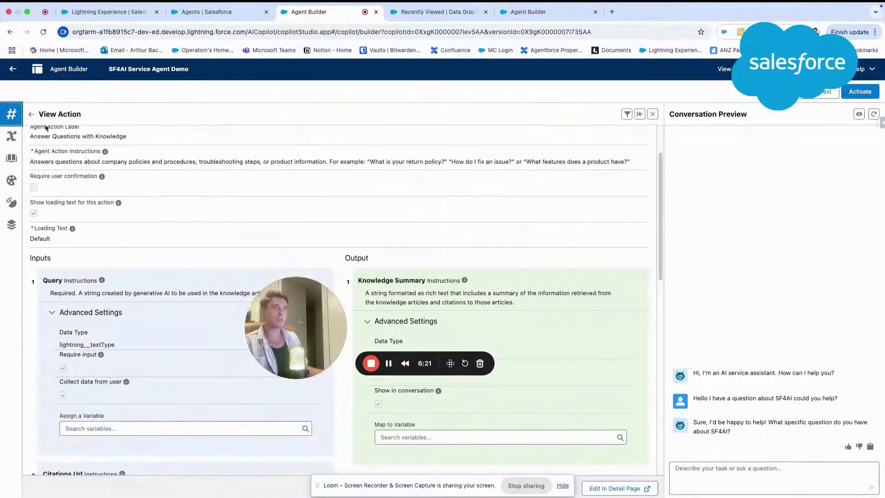
click(11, 135)
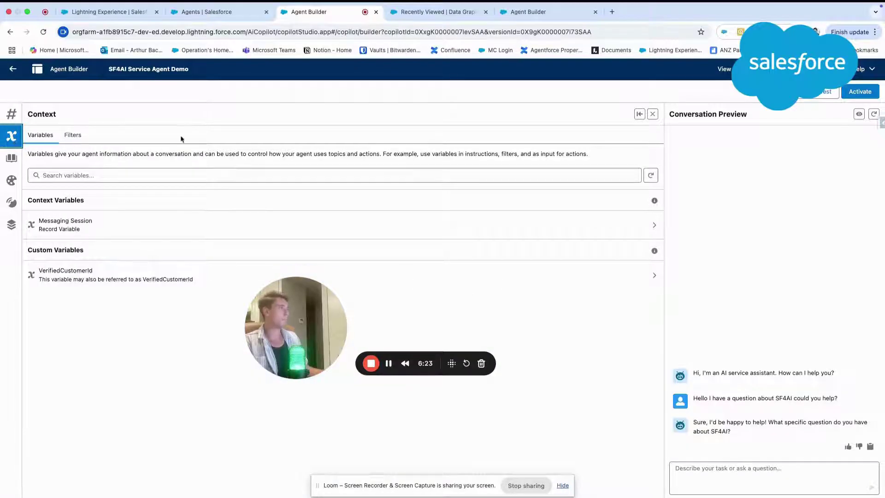
click(639, 114)
drag(295, 316, 106, 331)
scroll(414, 344, down, 3)
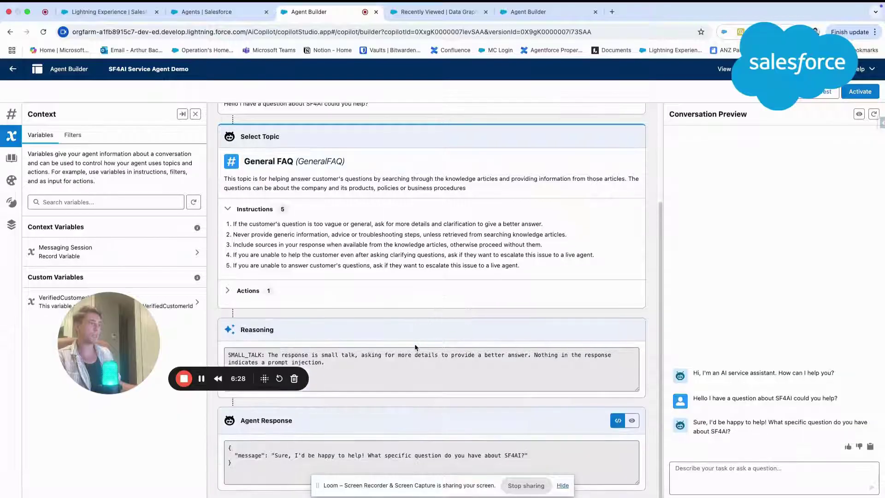
click(227, 290)
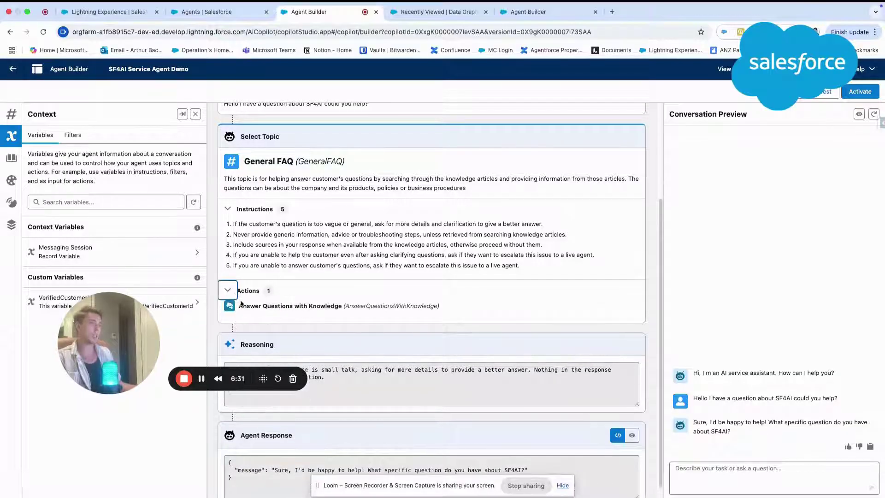
scroll(364, 302, down, 1)
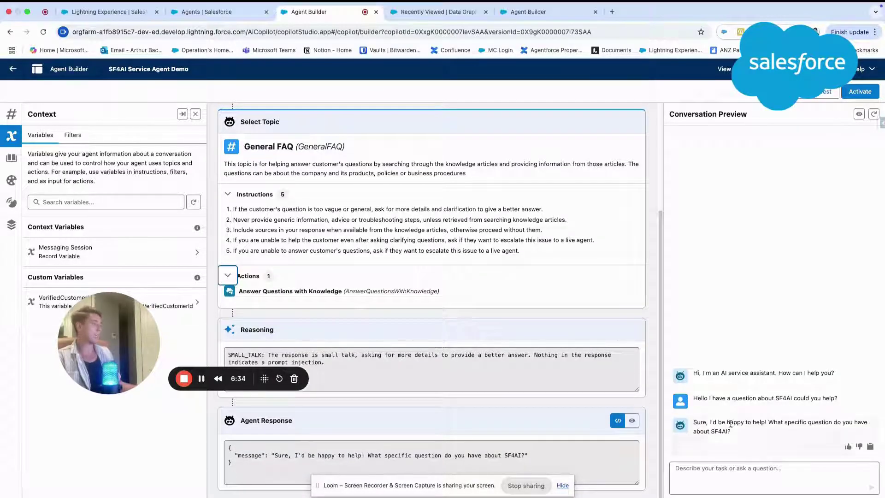
Ask the agent 'How can I contact SF4AI support team?' in the Conversation Preview
click(747, 472)
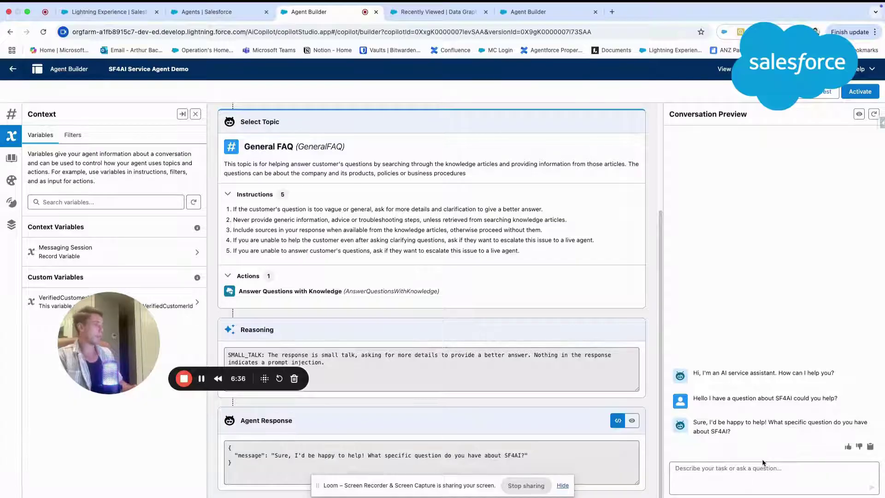
text(How can)
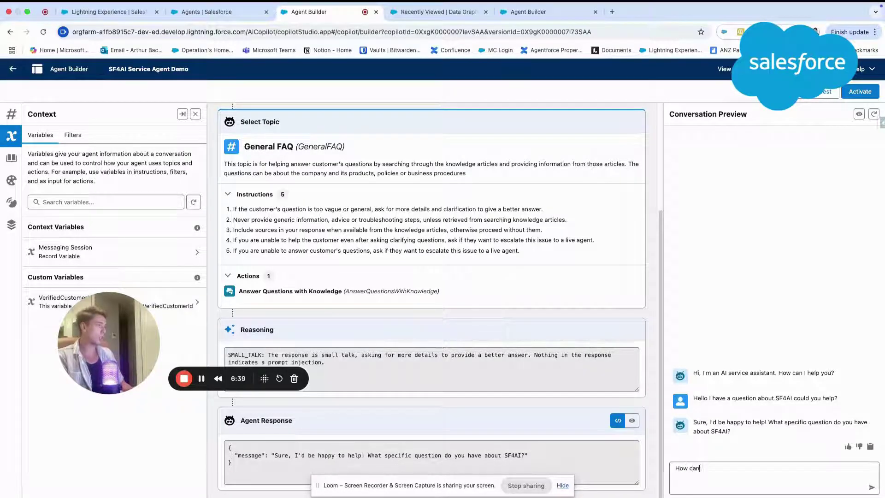
text( I contact SF)
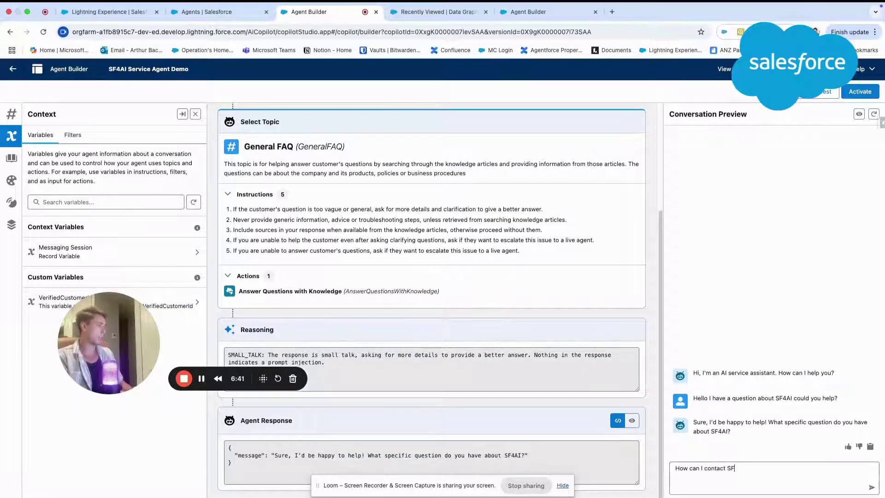
text(4AI support)
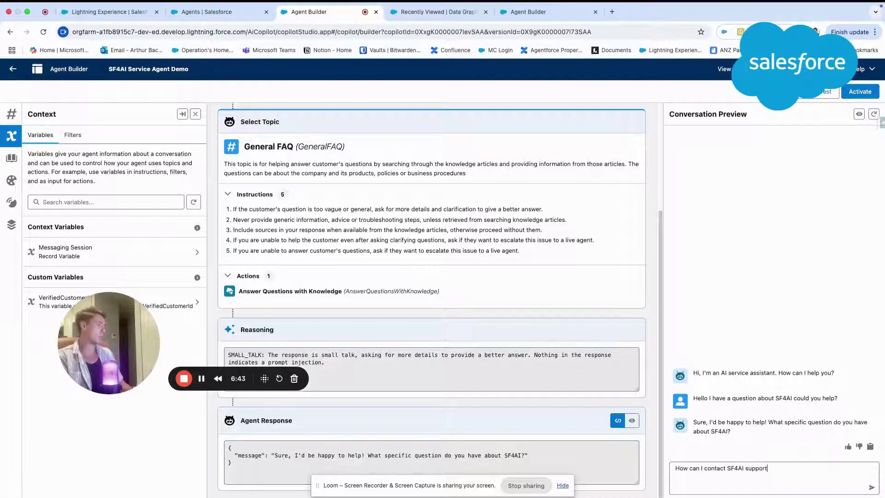
text( team?)
key(Return)
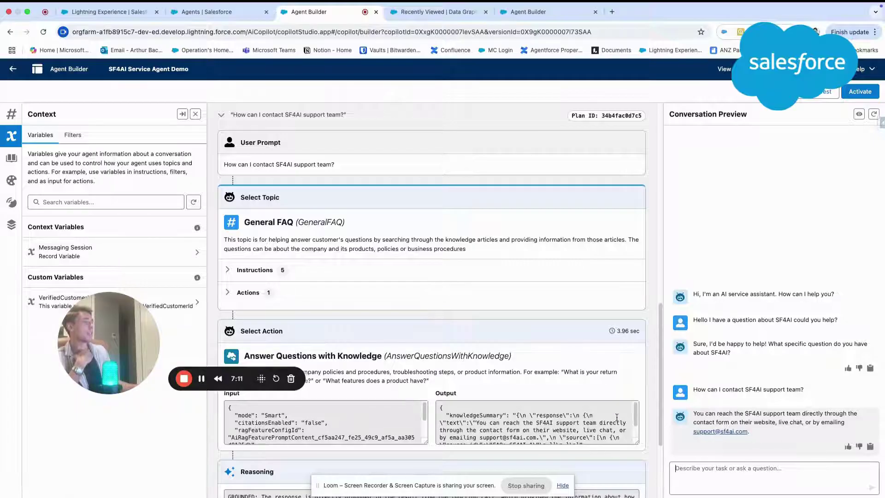
Inspect the knowledge action's Input and Output JSON in the plan trace, then bring up the FAQ_SF4AI PDF
scroll(367, 364, down, 3)
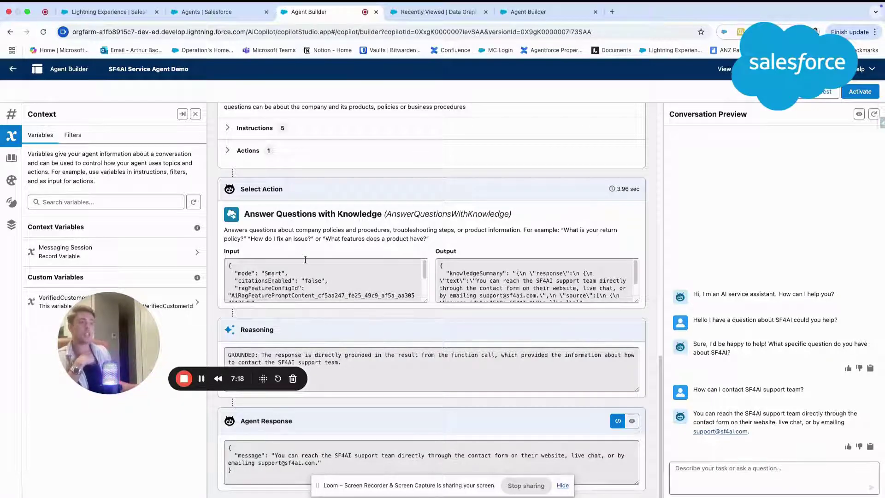
scroll(308, 273, down, 2)
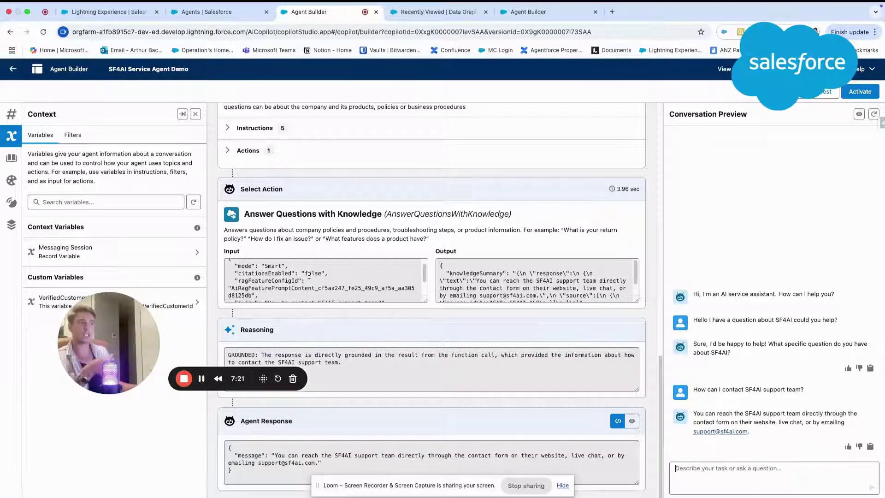
scroll(308, 272, down, 1)
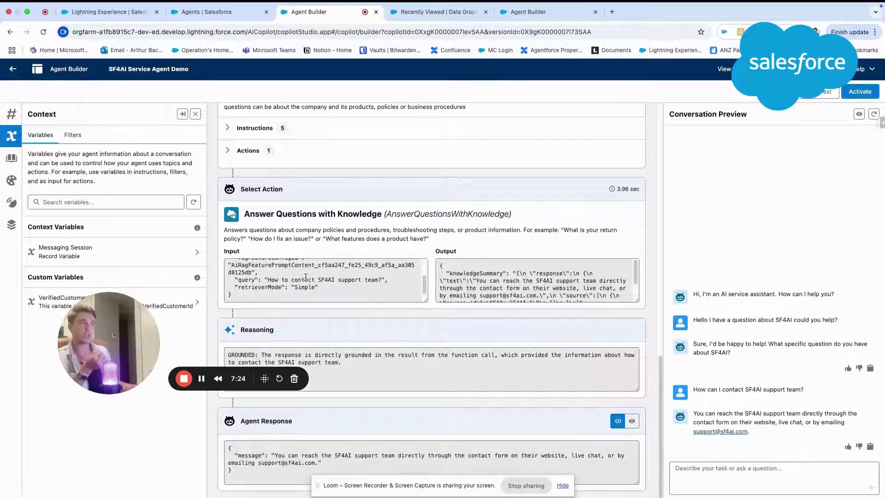
scroll(306, 277, up, 4)
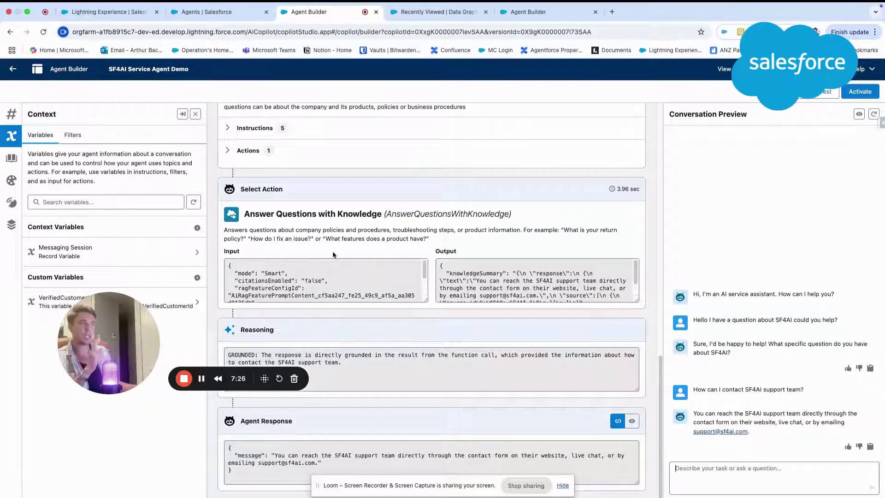
drag(249, 214, 381, 216)
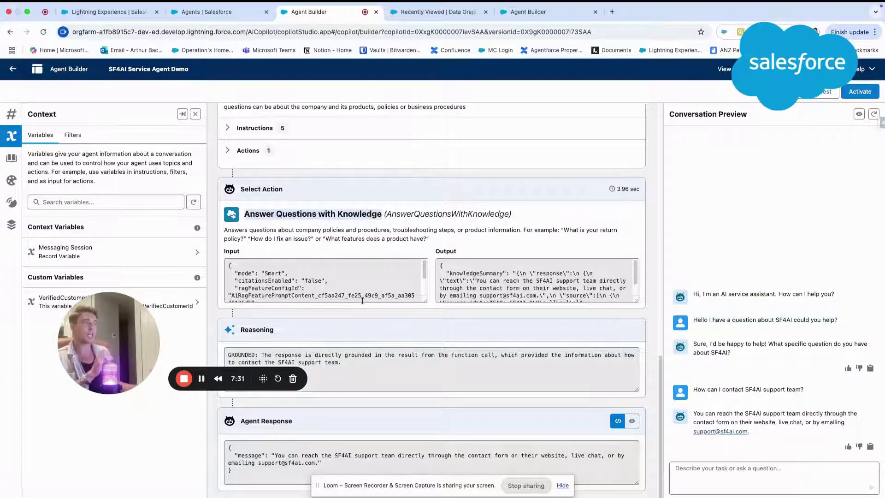
scroll(352, 289, down, 2)
scroll(352, 289, down, 1)
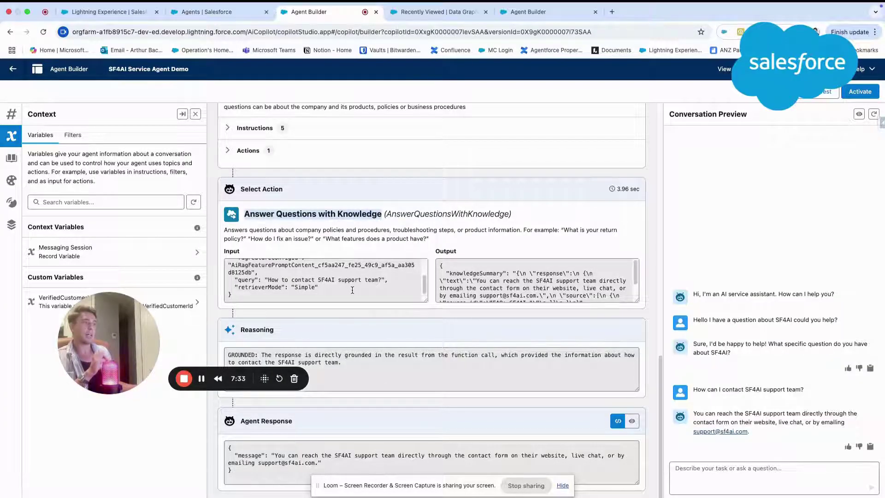
scroll(478, 286, down, 2)
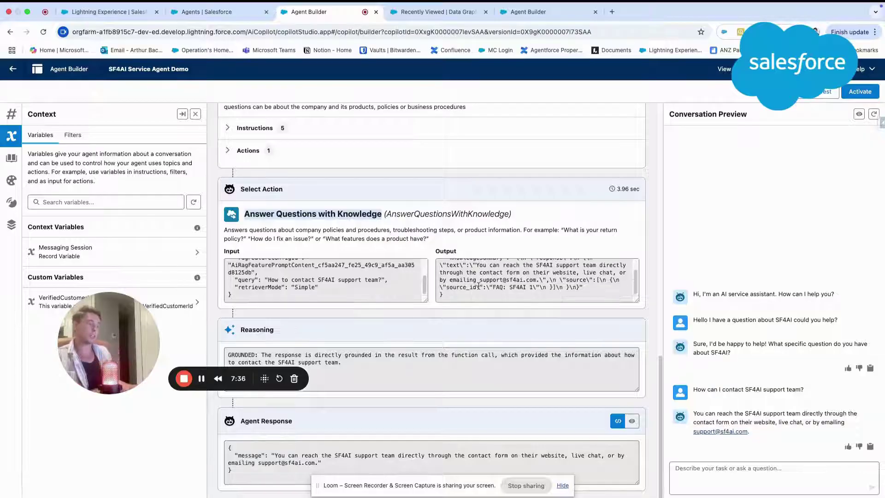
key(ctrl+Left)
scroll(427, 378, down, 10)
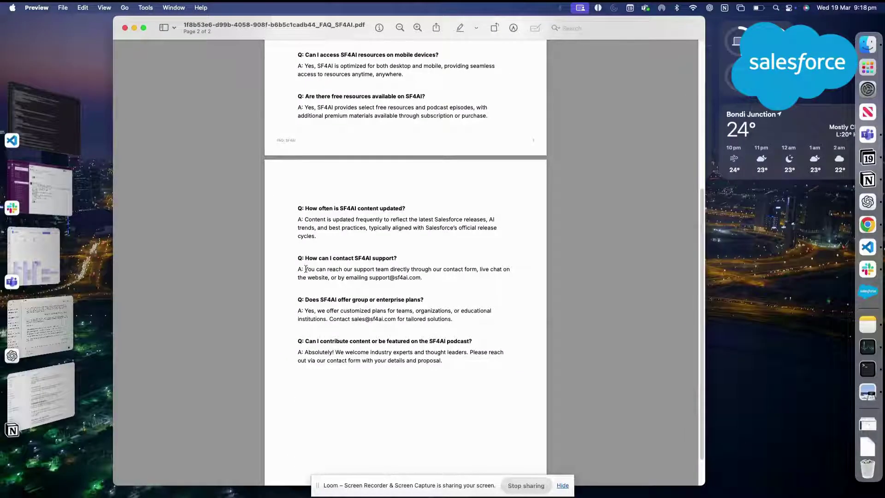
Highlight the PDF's 'How can I contact SF4AI support?' answer and return to Agent Builder
drag(305, 257, 438, 284)
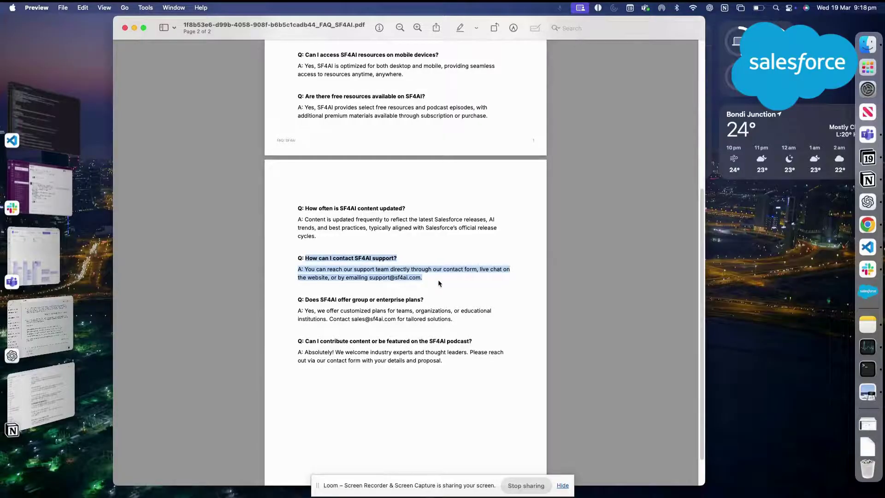
key(ctrl+Right)
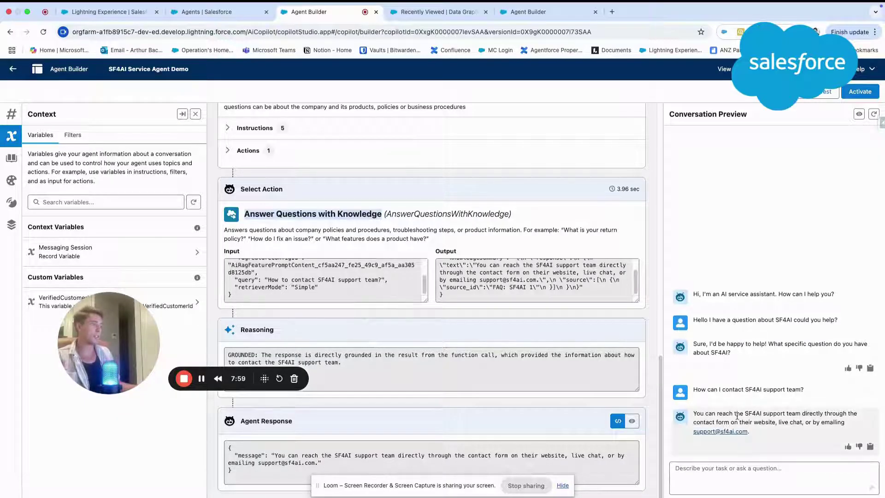
Ask the agent 'What is SF4AI?' and scroll through the plan trace's JSON output
click(732, 467)
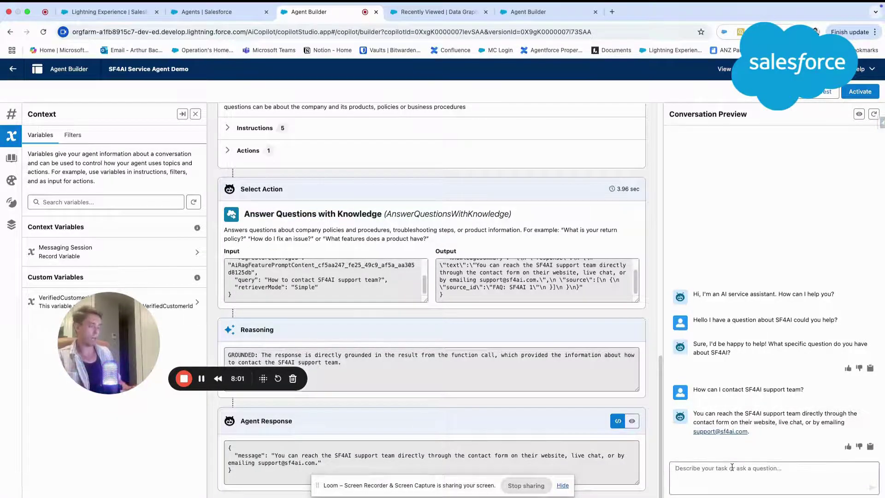
text(What is)
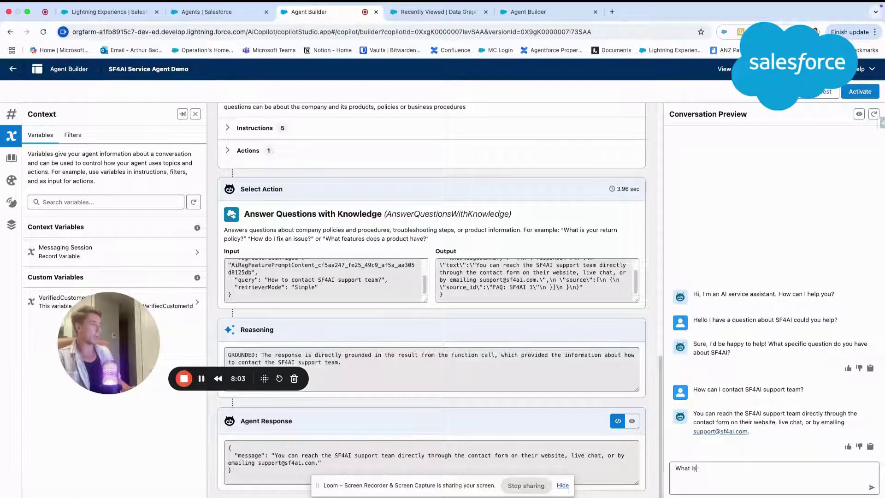
text( SF4AI?)
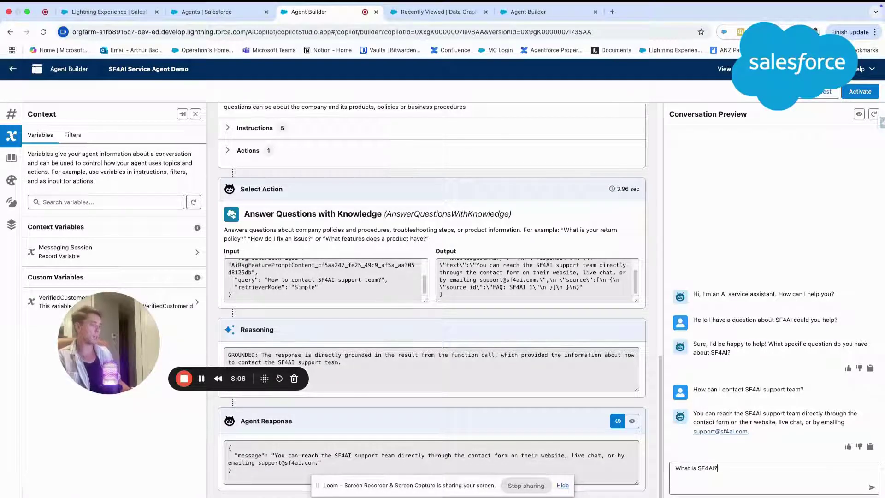
key(Return)
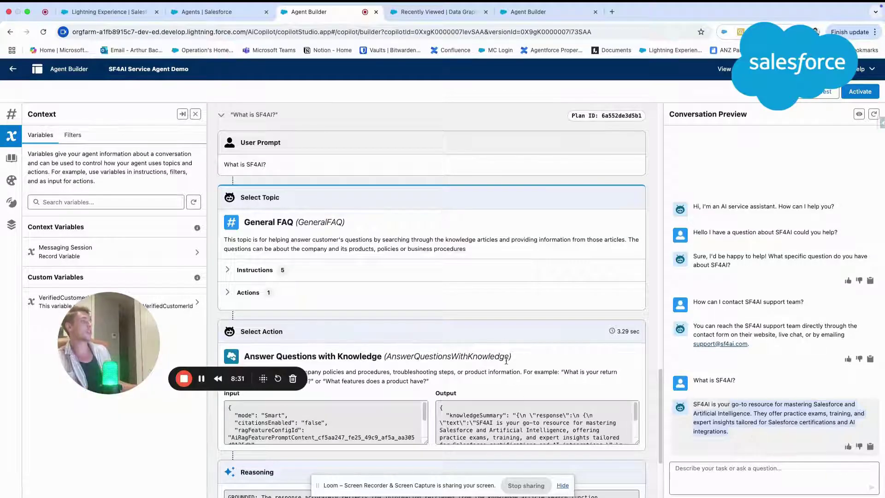
scroll(507, 370, down, 3)
scroll(400, 288, down, 3)
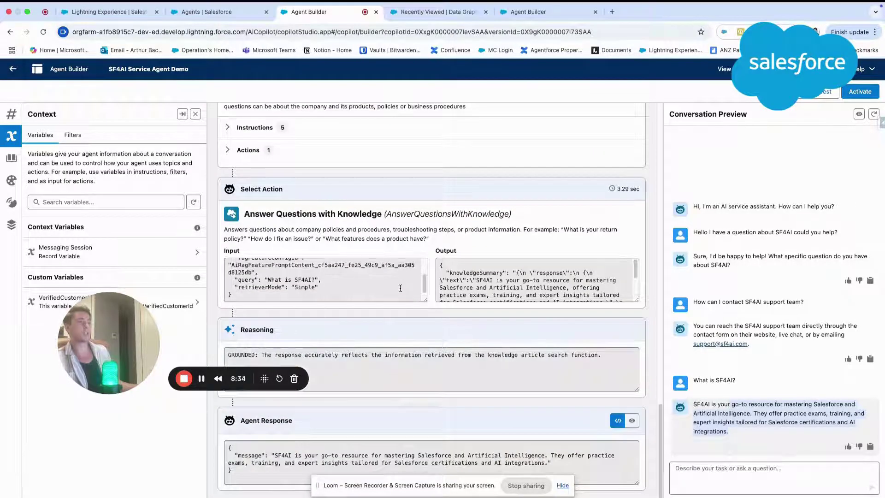
scroll(506, 287, down, 4)
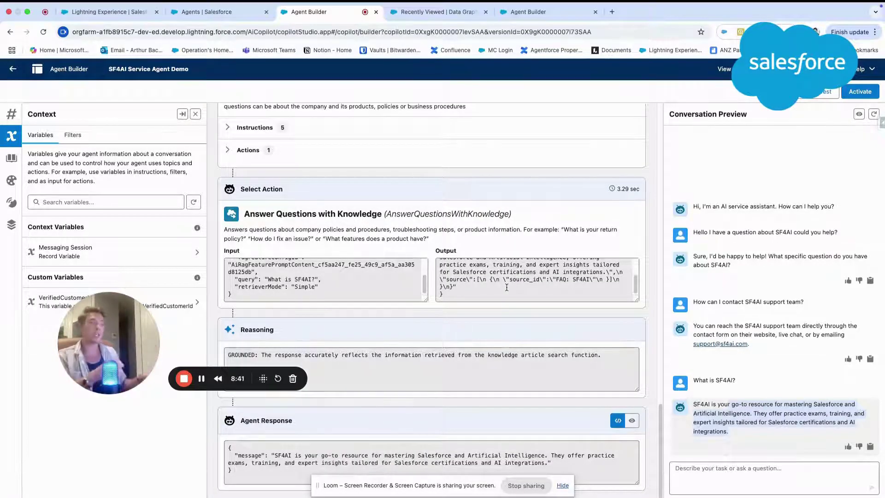
Highlight the FAQ's opening answer explaining what SF4AI is, then return to Agent Builder
key(super+Tab)
scroll(415, 207, up, 5)
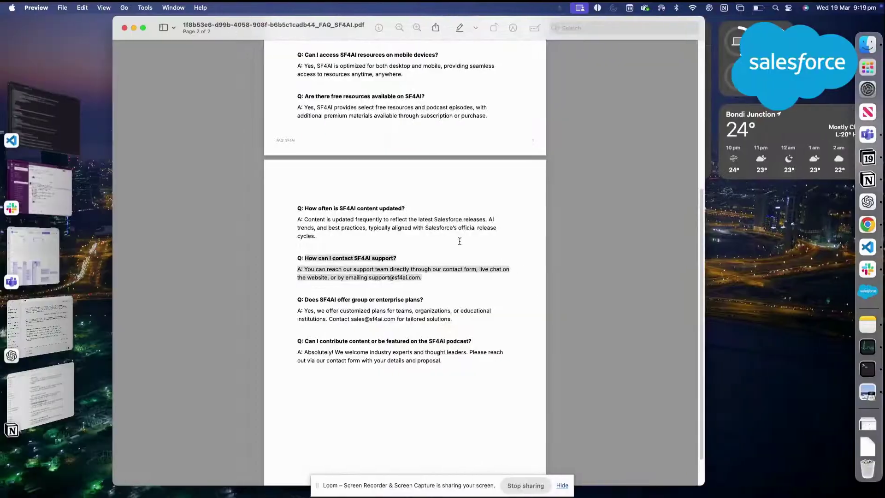
drag(299, 117, 413, 166)
key(super+Tab)
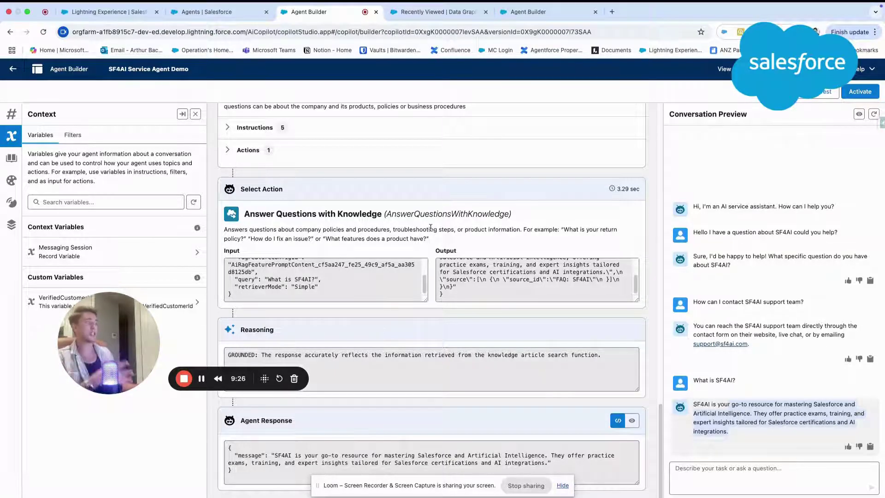
Browse the knowledge, language, event log and connection panels, activate the agent, and return to Setup Agents
click(12, 158)
click(12, 180)
click(12, 203)
click(12, 224)
click(12, 113)
click(853, 94)
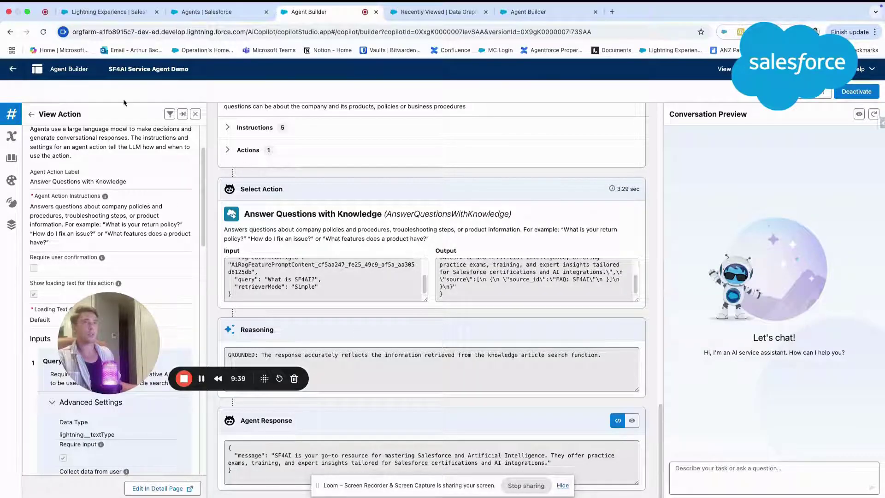
click(21, 73)
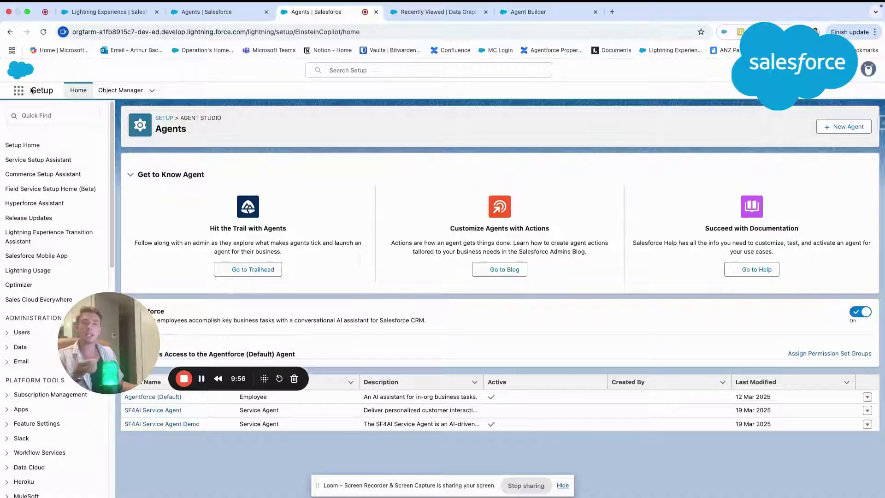
Open Data Cloud in a new tab via App Launcher search 'da', view Data Streams, then return to Agents
click(21, 92)
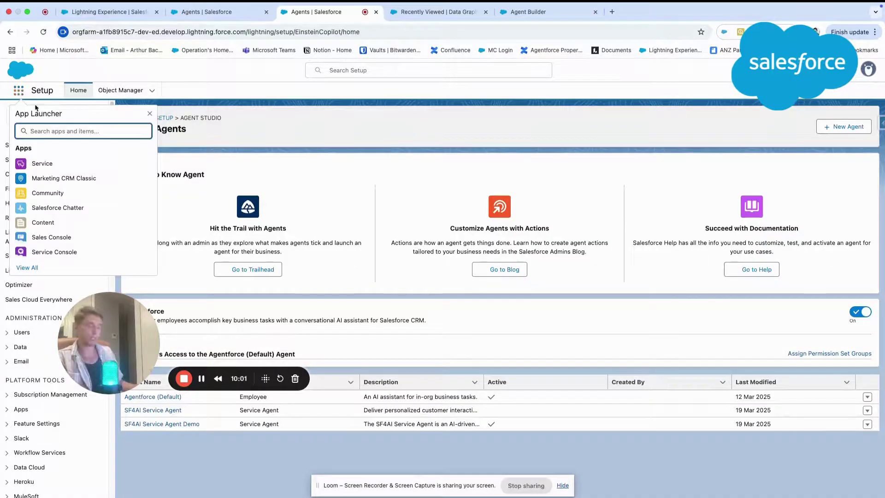
text(da)
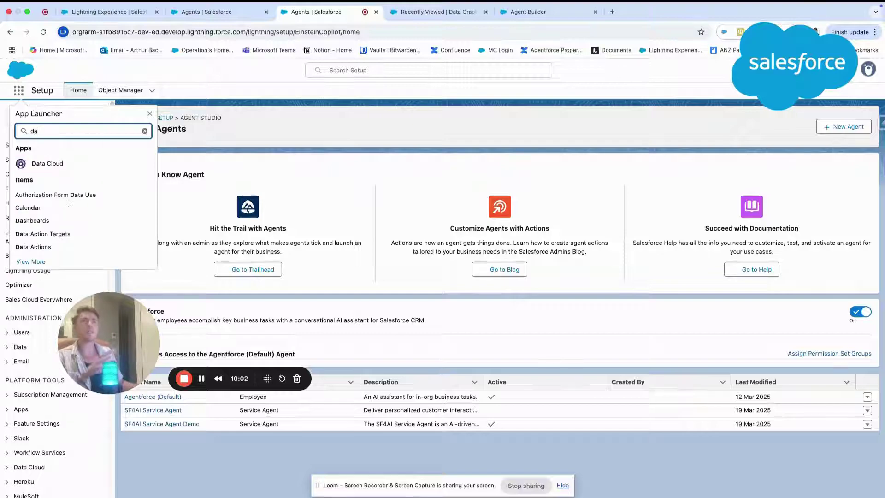
right_click(51, 167)
right_click(53, 167)
click(65, 170)
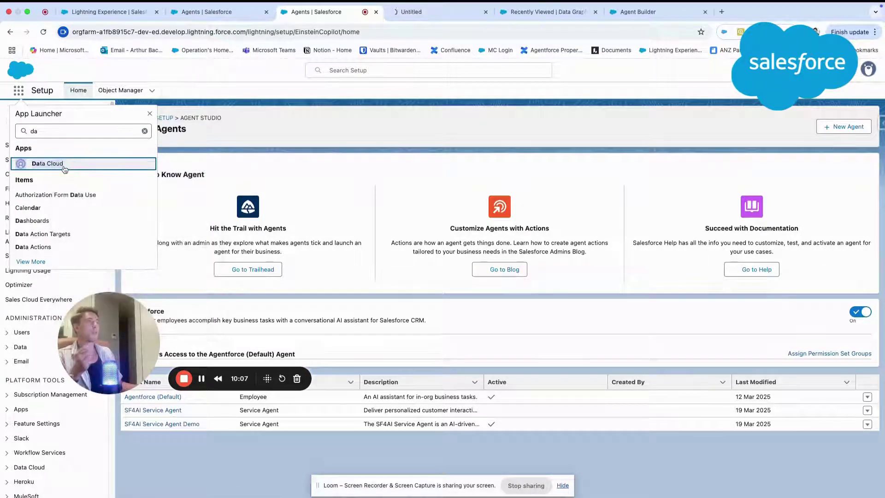
click(420, 12)
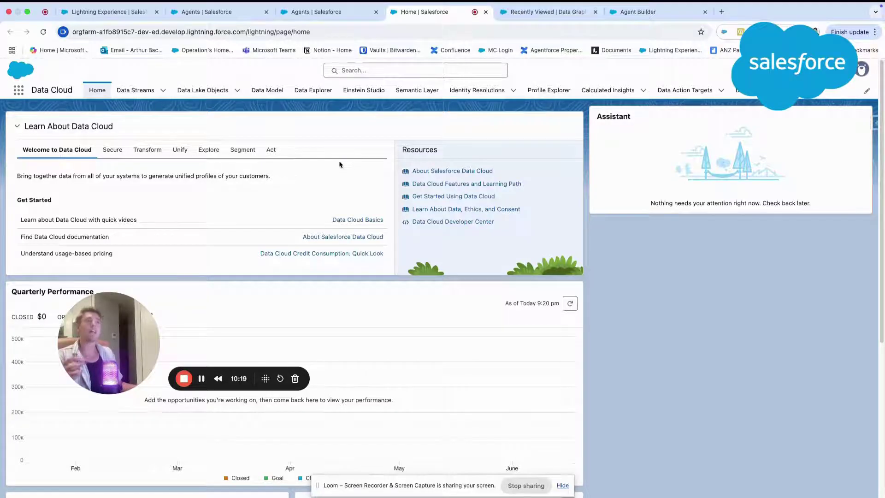
click(136, 90)
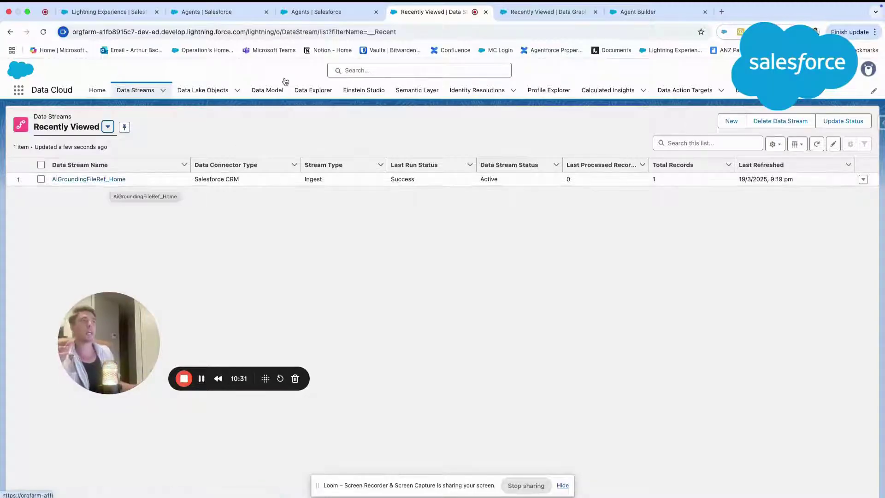
key(ctrl+shift+Tab)
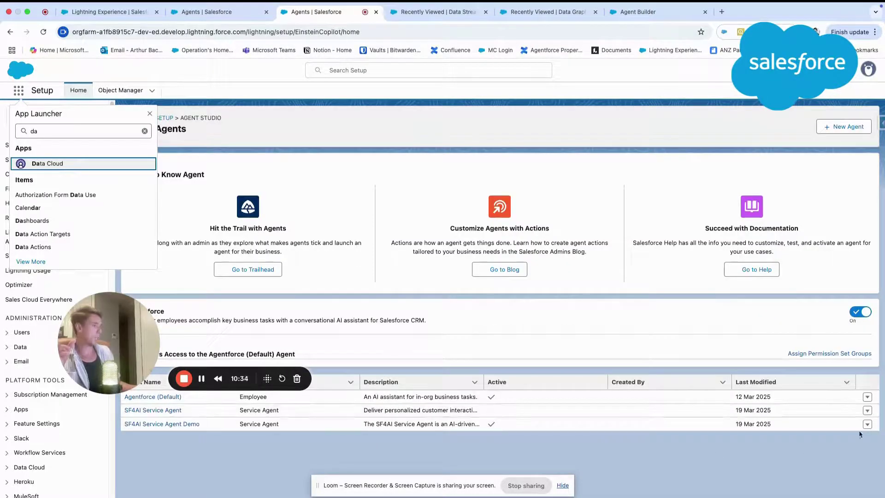
Open SF4AI Service Agent in the builder, view its Knowledge library, then go back to Data Streams
click(867, 411)
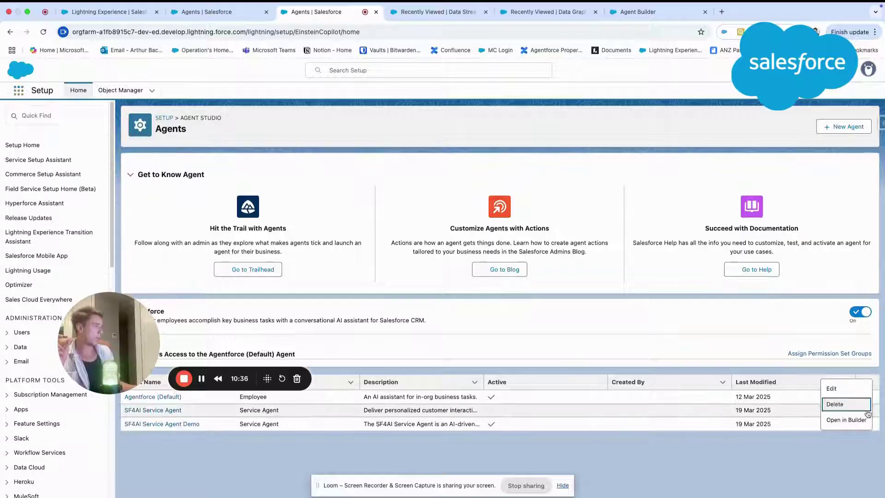
click(846, 419)
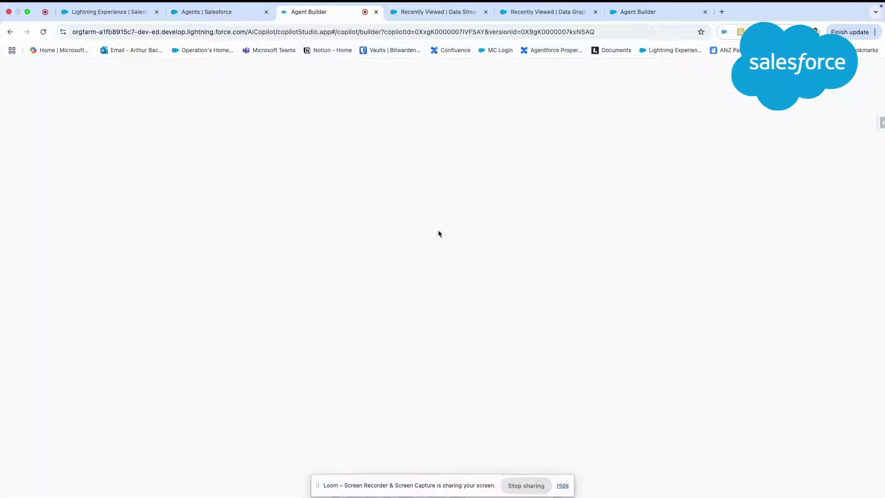
click(14, 163)
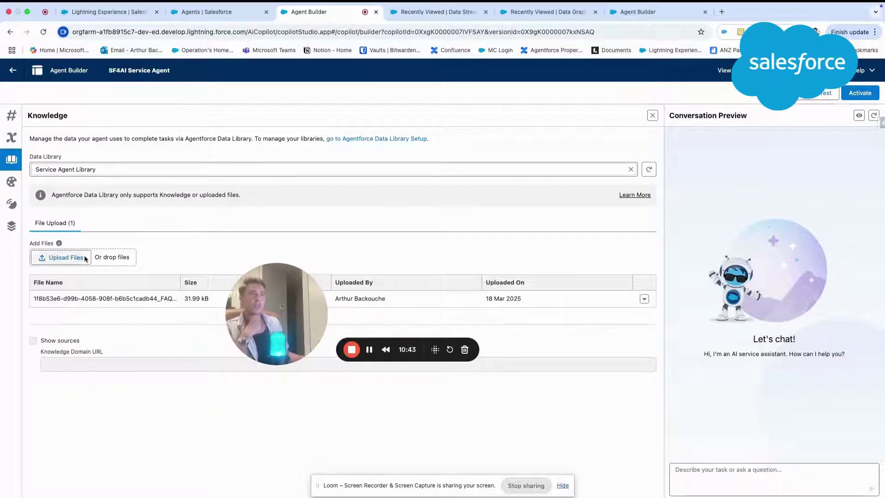
click(408, 14)
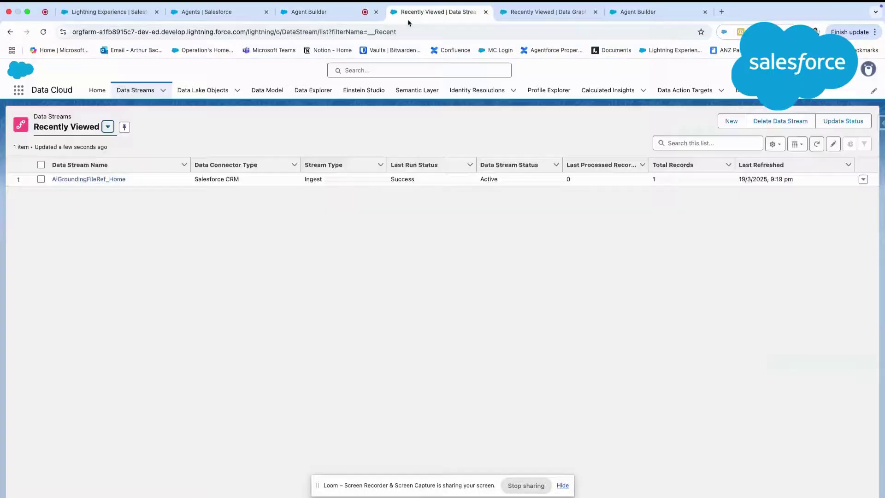
Review the 14 fields of the AiGroundingFileRef_Home stream, then go to the Data Model list
click(106, 180)
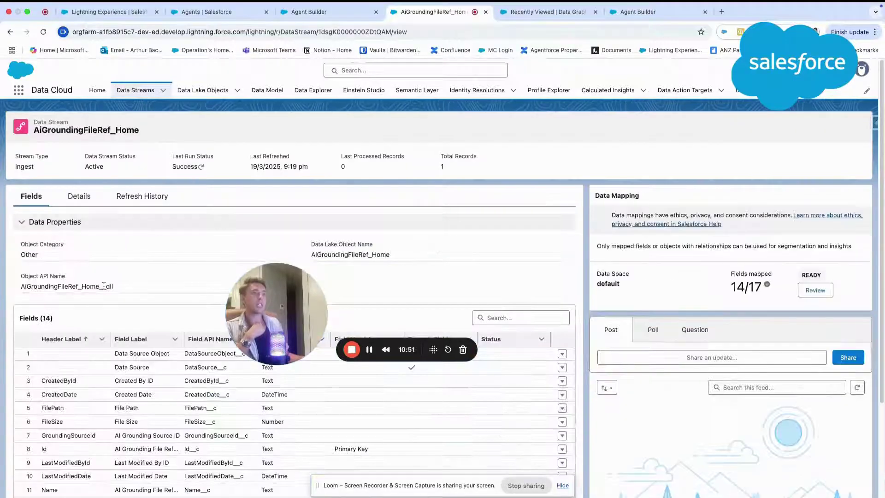
scroll(104, 289, down, 3)
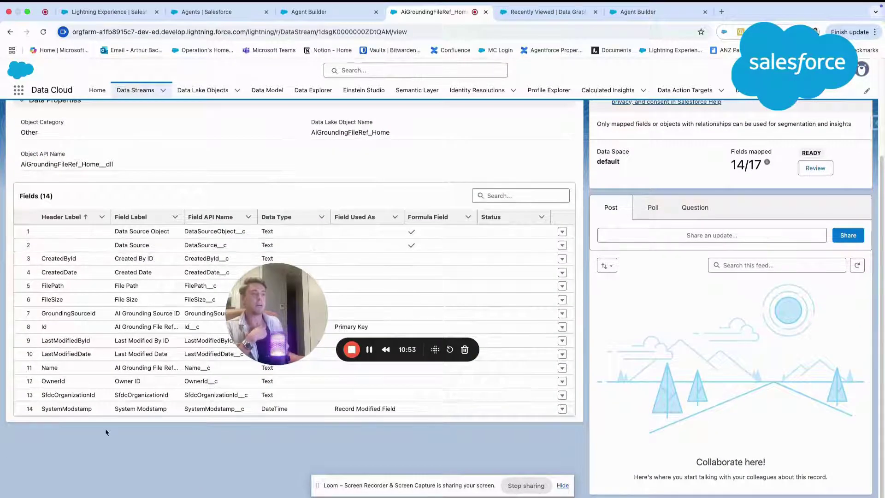
scroll(139, 181, up, 2)
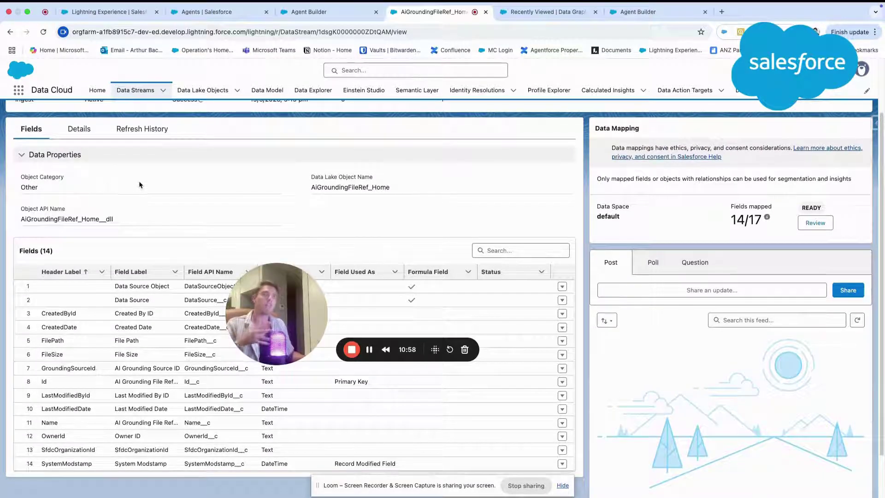
scroll(139, 182, up, 1)
click(266, 91)
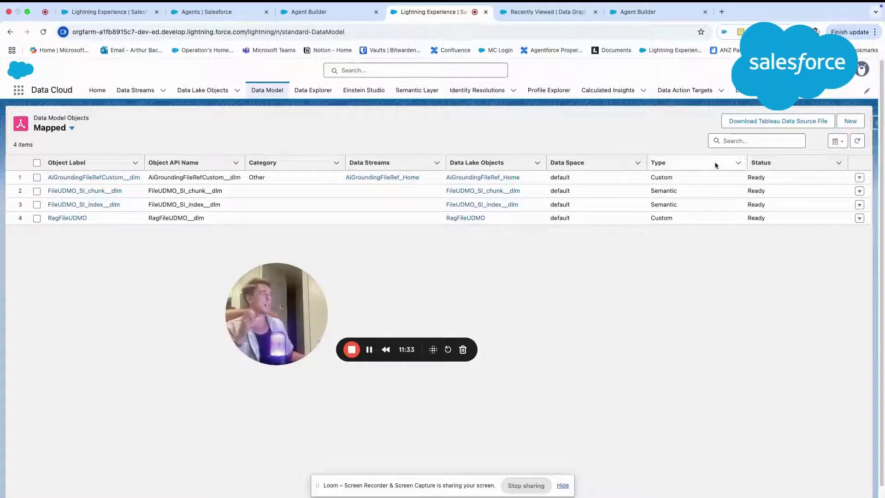
click(833, 142)
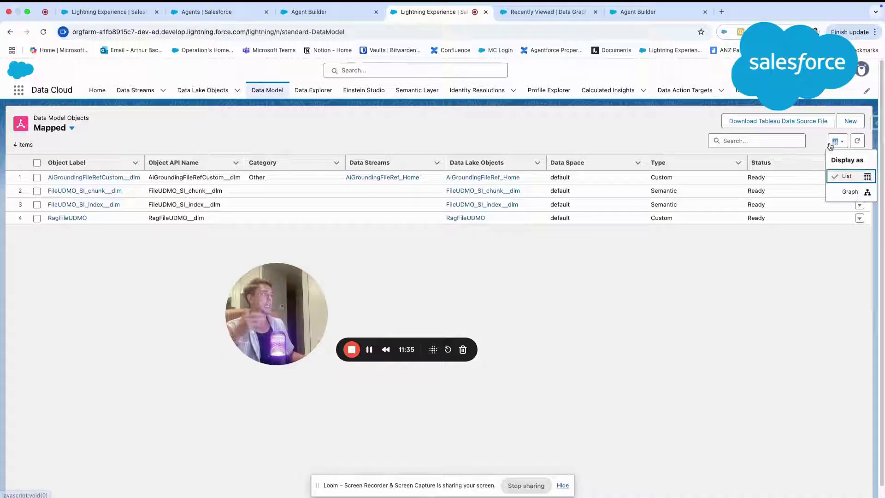
click(833, 193)
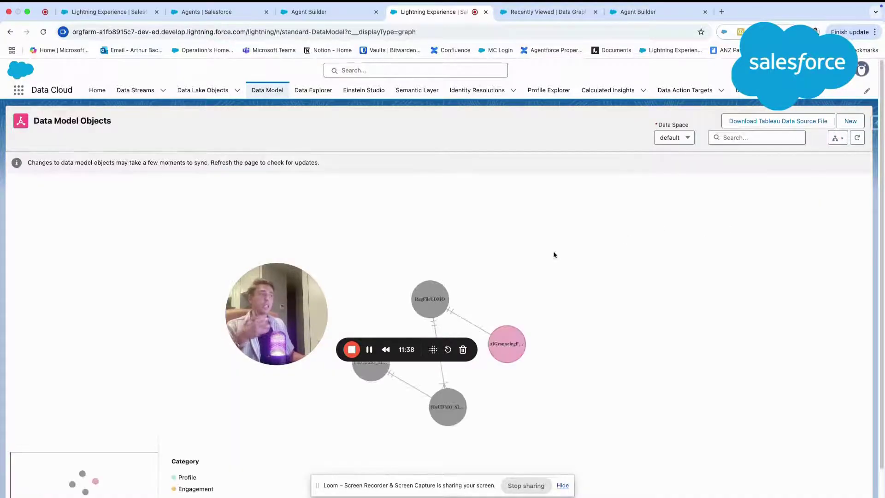
drag(280, 313, 435, 190)
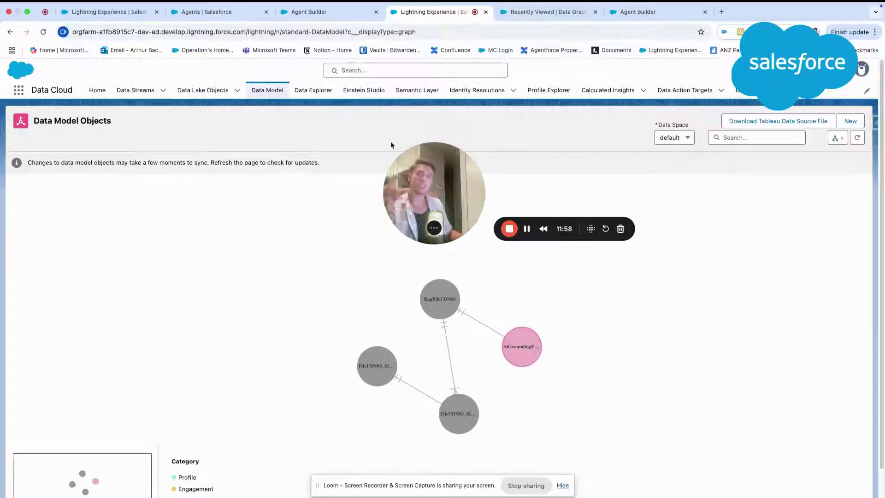
click(217, 89)
click(257, 89)
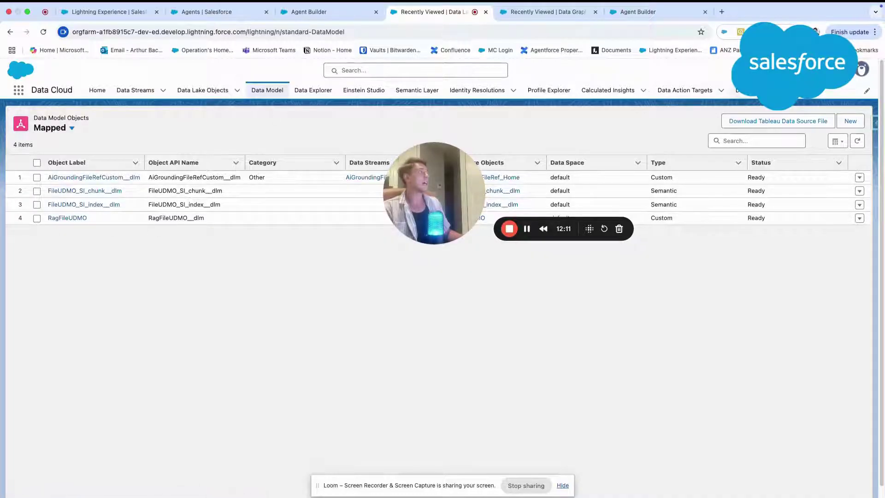
Find the Ready FileUDMO_SI hybrid index in Search Index and select its RagFileUDMO__dlm source
click(802, 91)
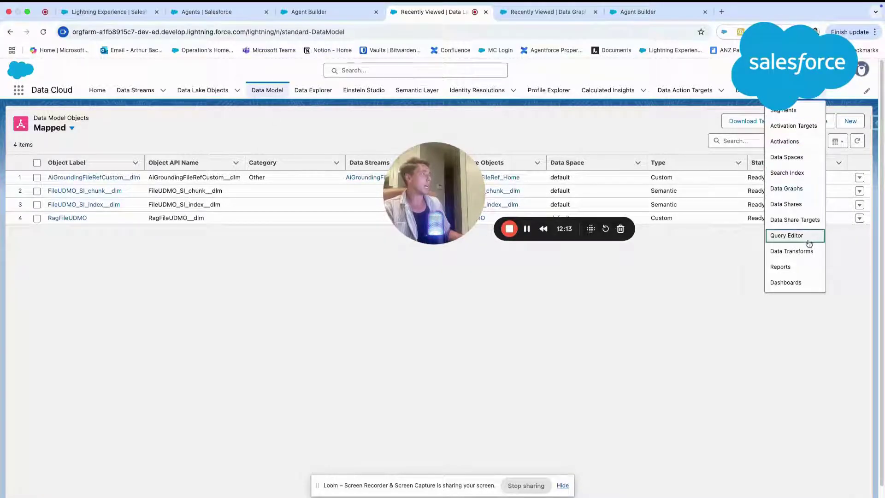
click(812, 173)
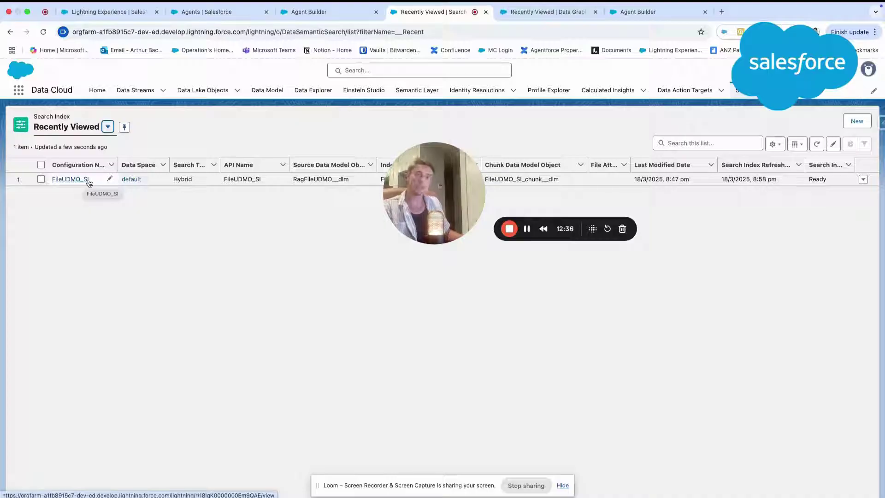
click(297, 179)
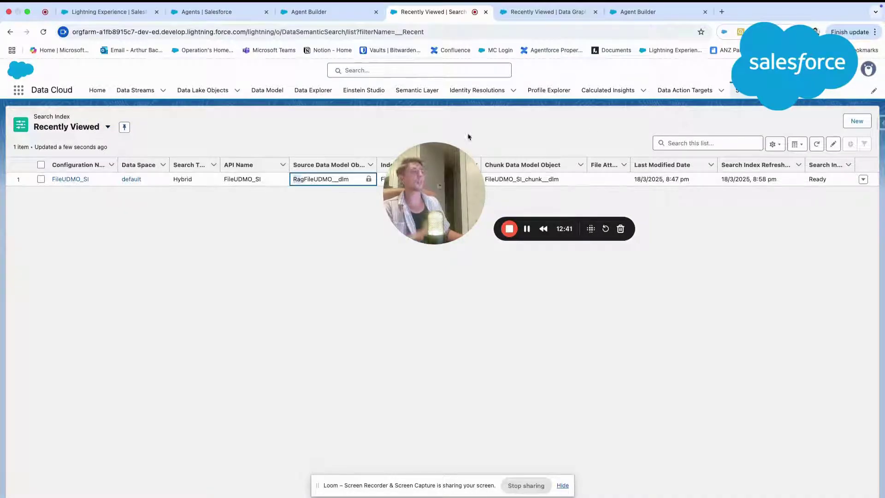
Search Google for 'RAG meaning' and highlight IBM's definition of RAG
click(722, 14)
text(RAG )
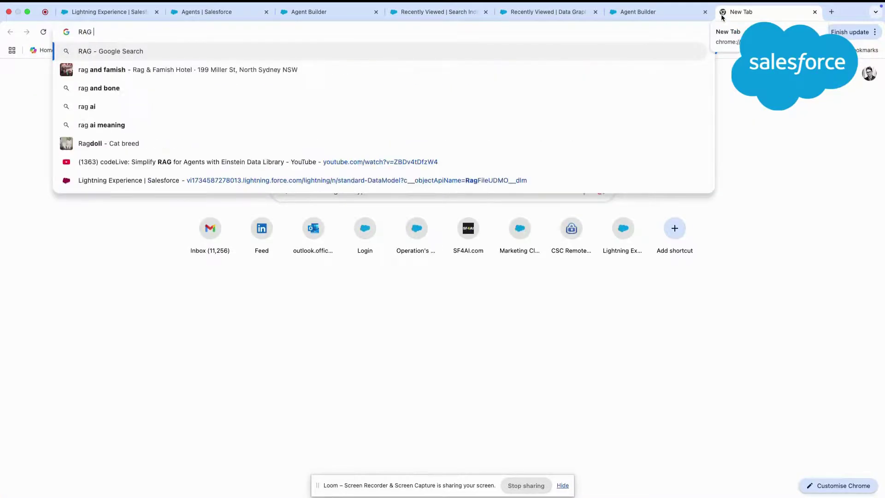
text(meaning)
key(Return)
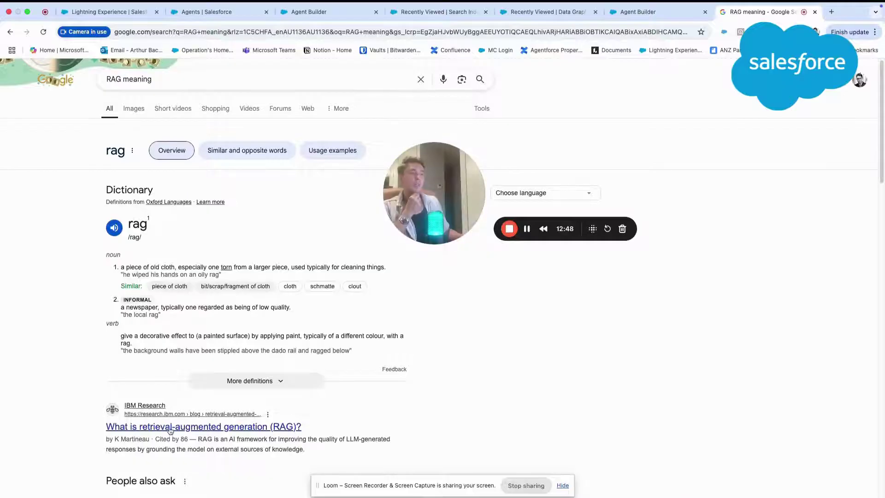
scroll(226, 426, down, 1)
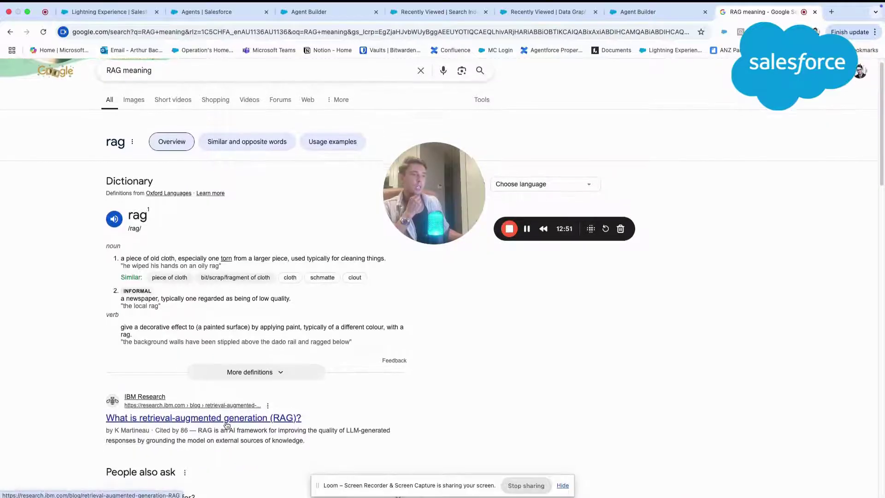
scroll(226, 425, down, 1)
scroll(222, 415, down, 3)
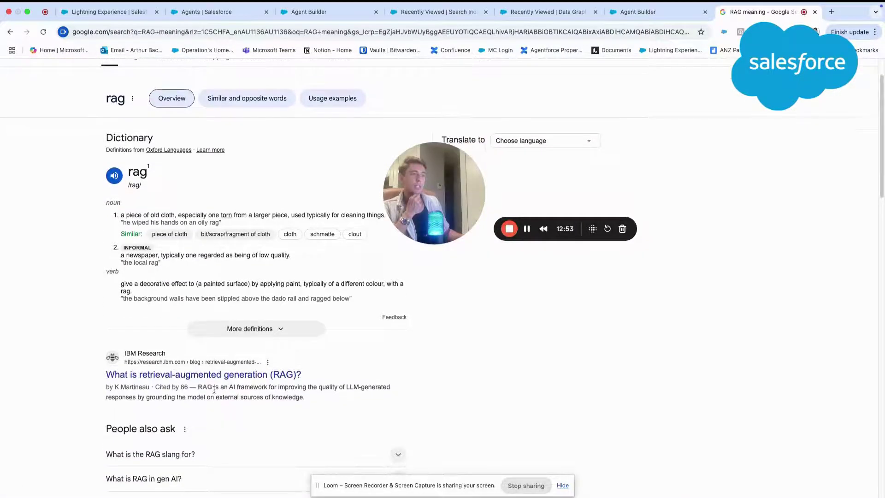
drag(202, 386, 393, 397)
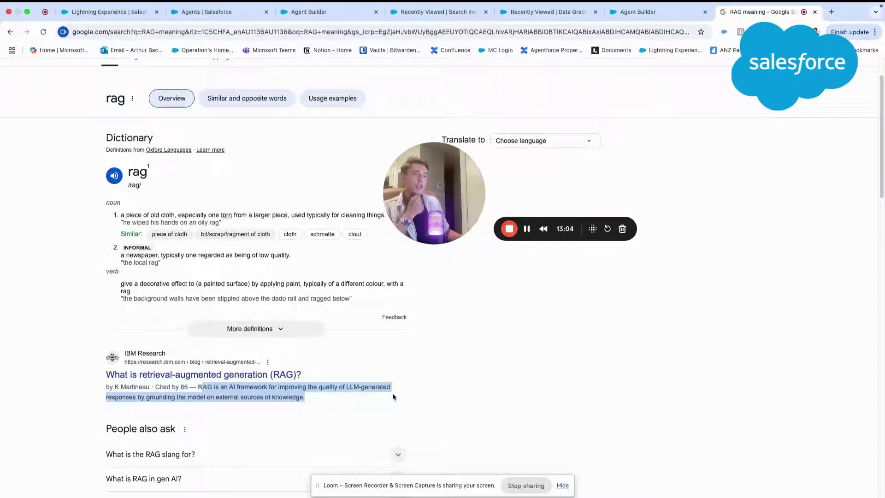
Go back through the browser tabs to the Data Cloud Search Index list
click(314, 12)
click(235, 14)
click(433, 12)
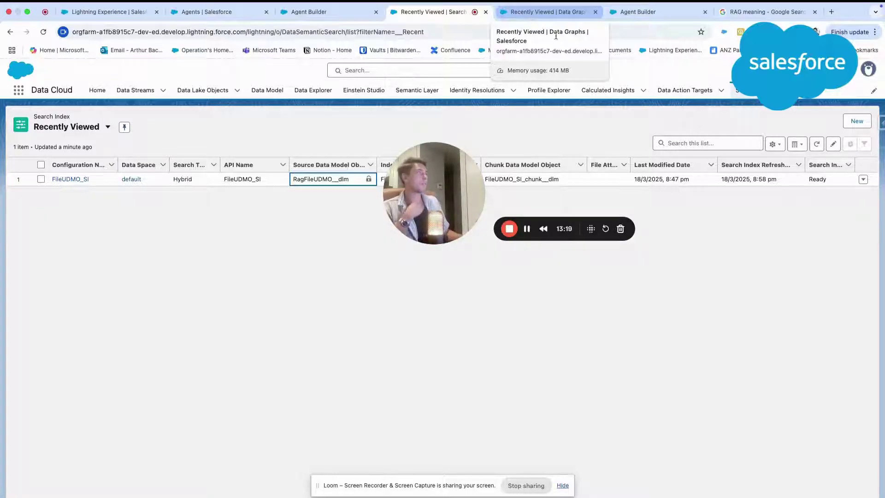
Check the empty Data Transforms list, then open the More menu to reach Einstein Studio
click(827, 92)
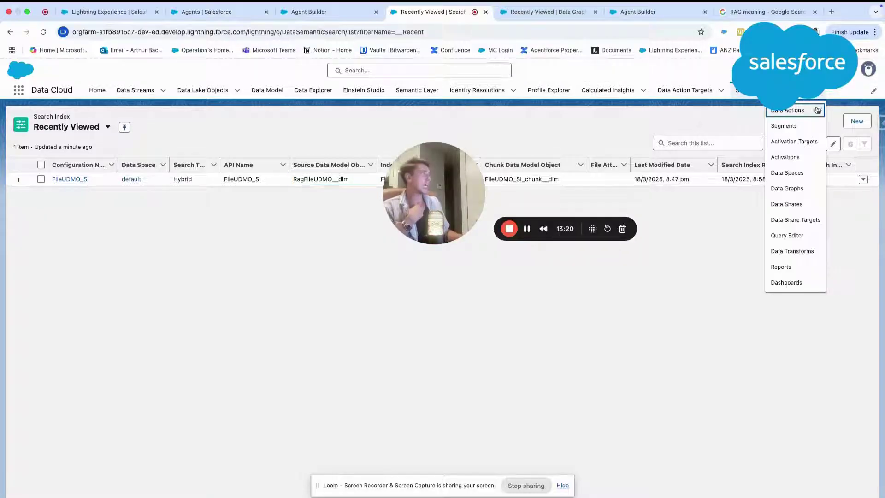
click(806, 251)
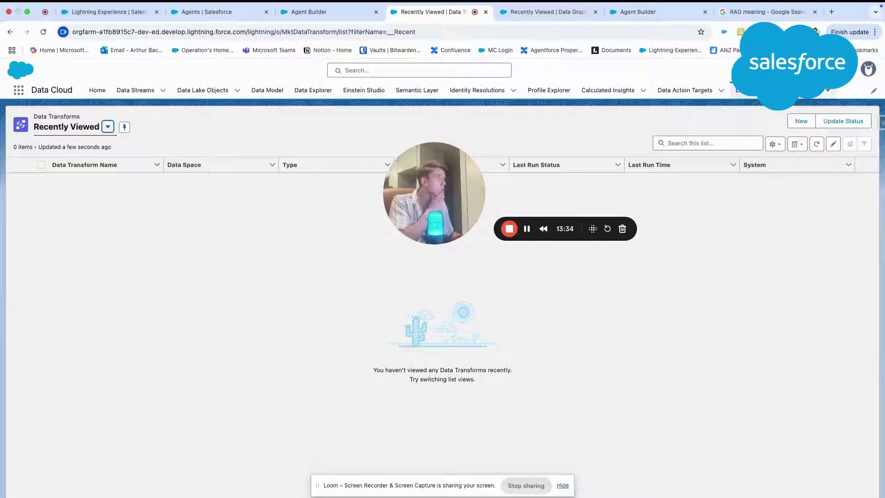
click(825, 90)
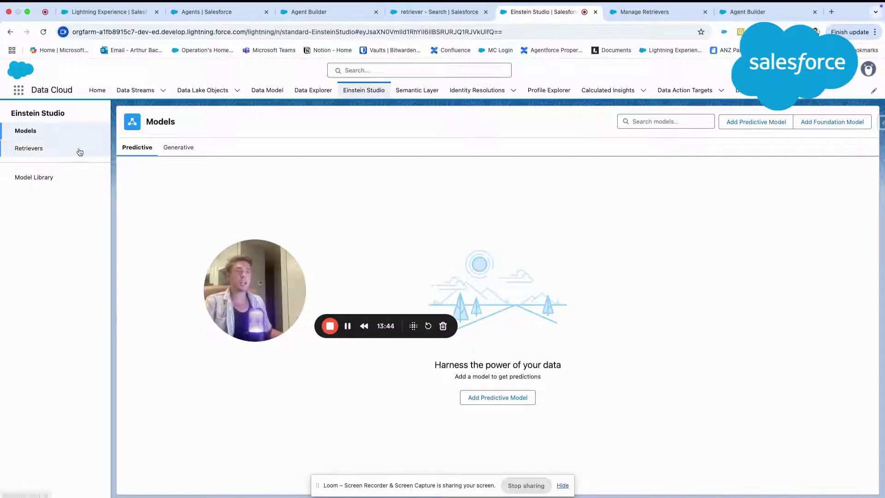
Show Einstein Studio's retrievers: three active, two on the FileUDMO_SI index
click(80, 152)
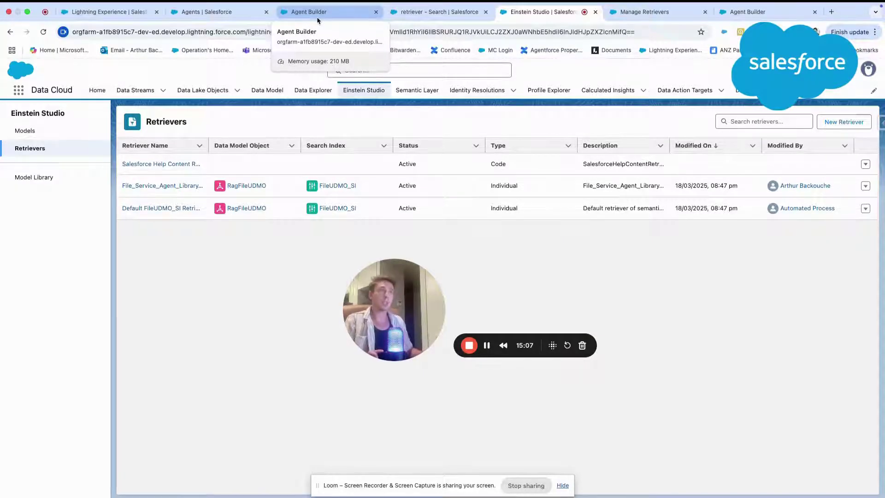
In Agent Builder, view the event logs, then return to the 31.99 kB FAQ file in Knowledge
click(737, 20)
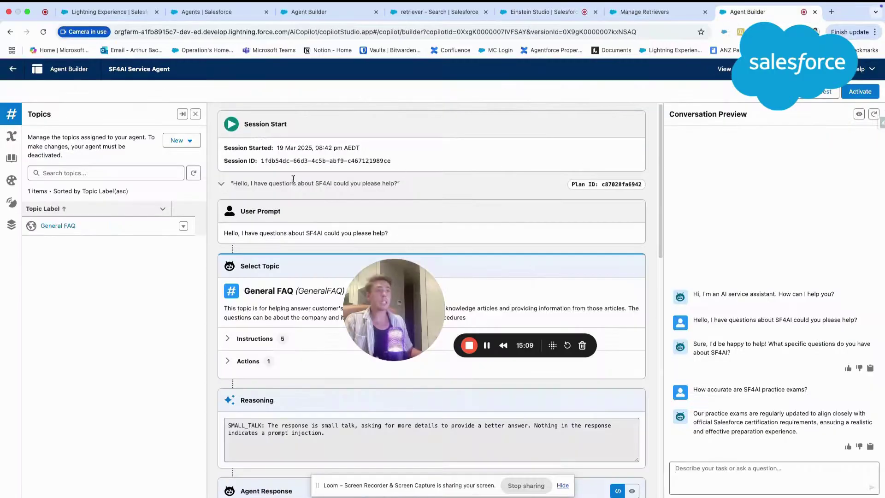
click(15, 202)
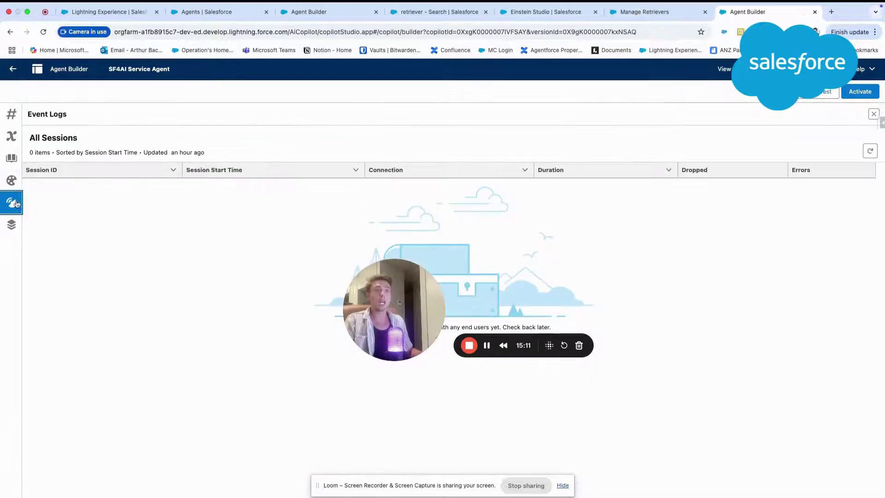
click(11, 158)
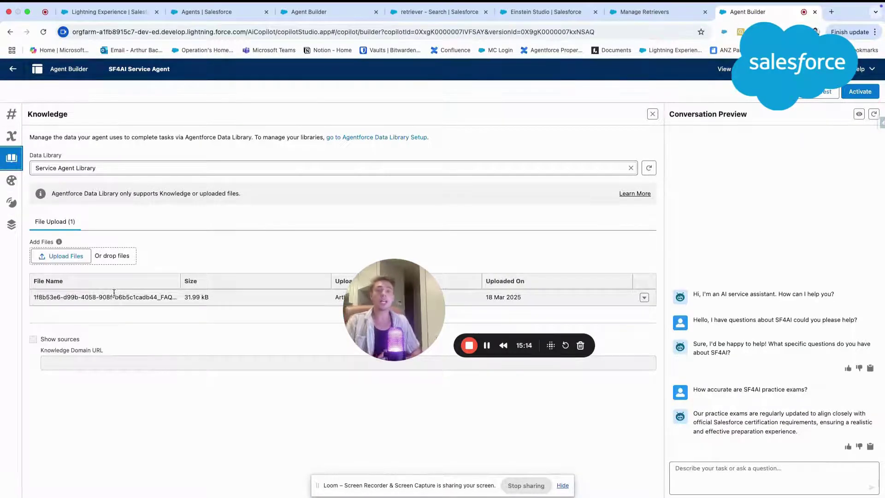